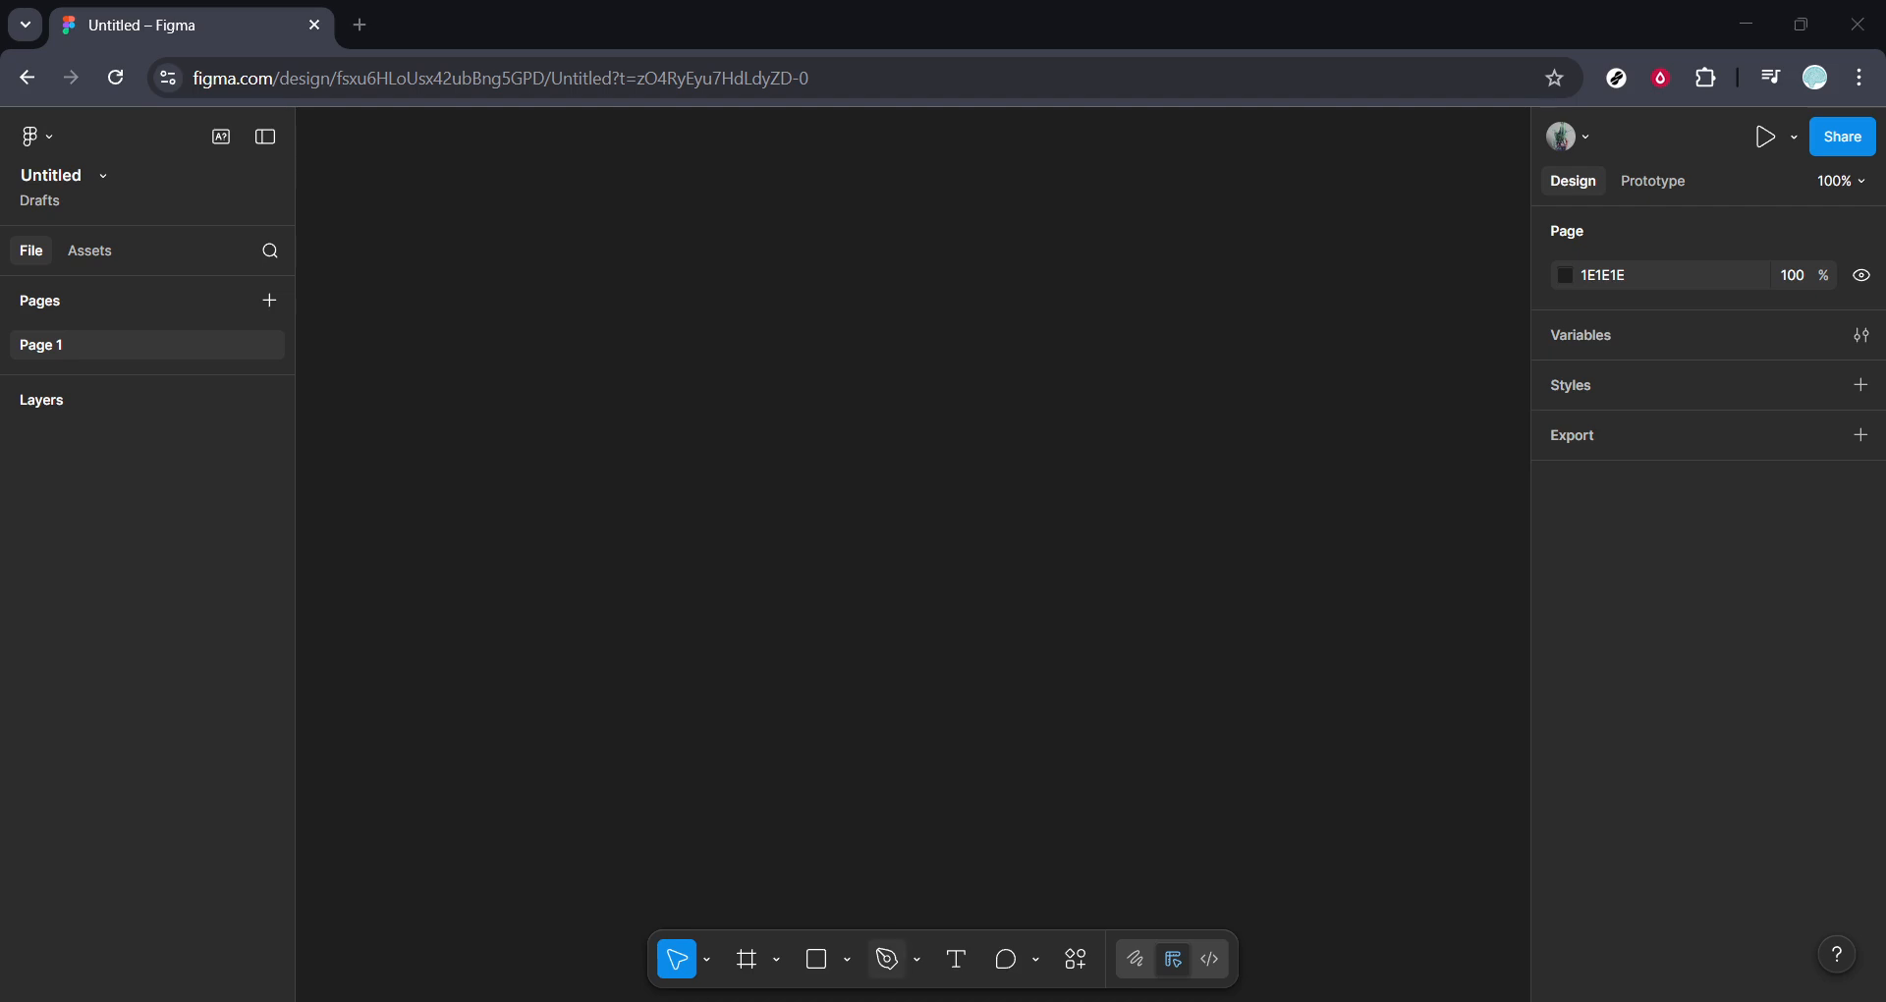
# - Draw a vertical Pen line and bend its middle out to the left into a curve about 103 × 181
pyautogui.click(887, 971)
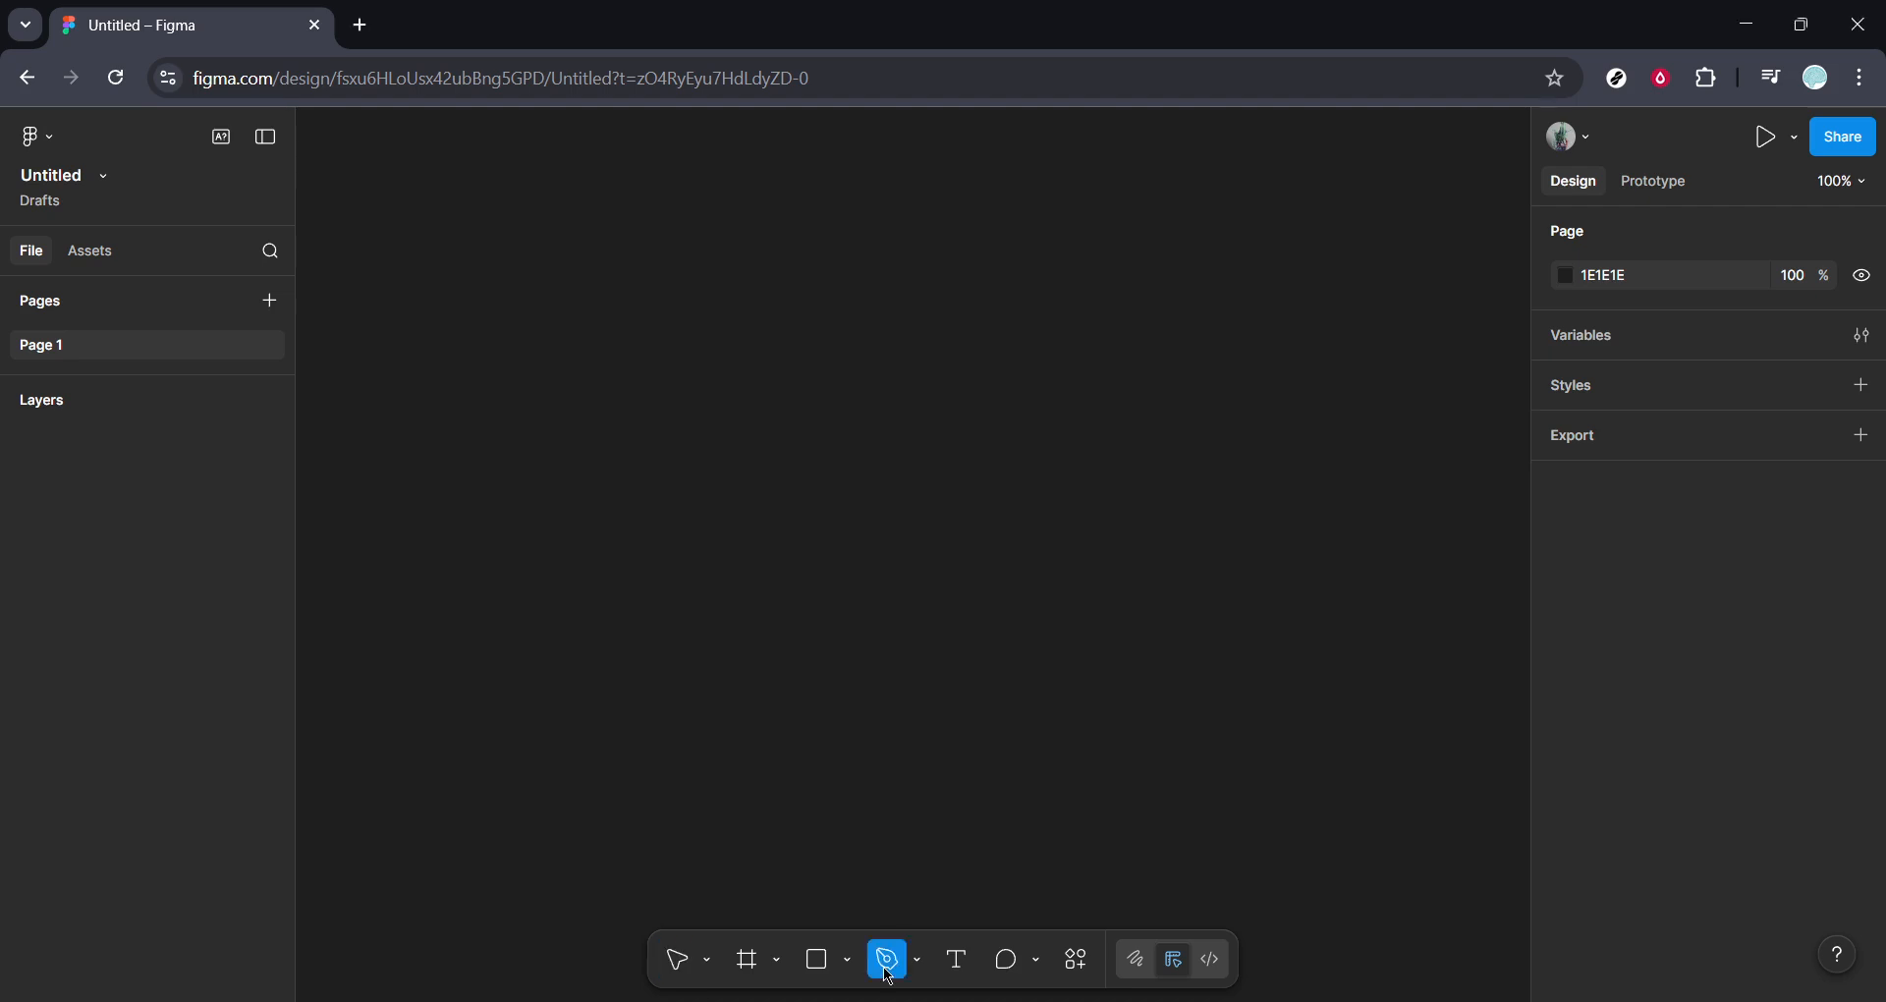
pyautogui.click(769, 351)
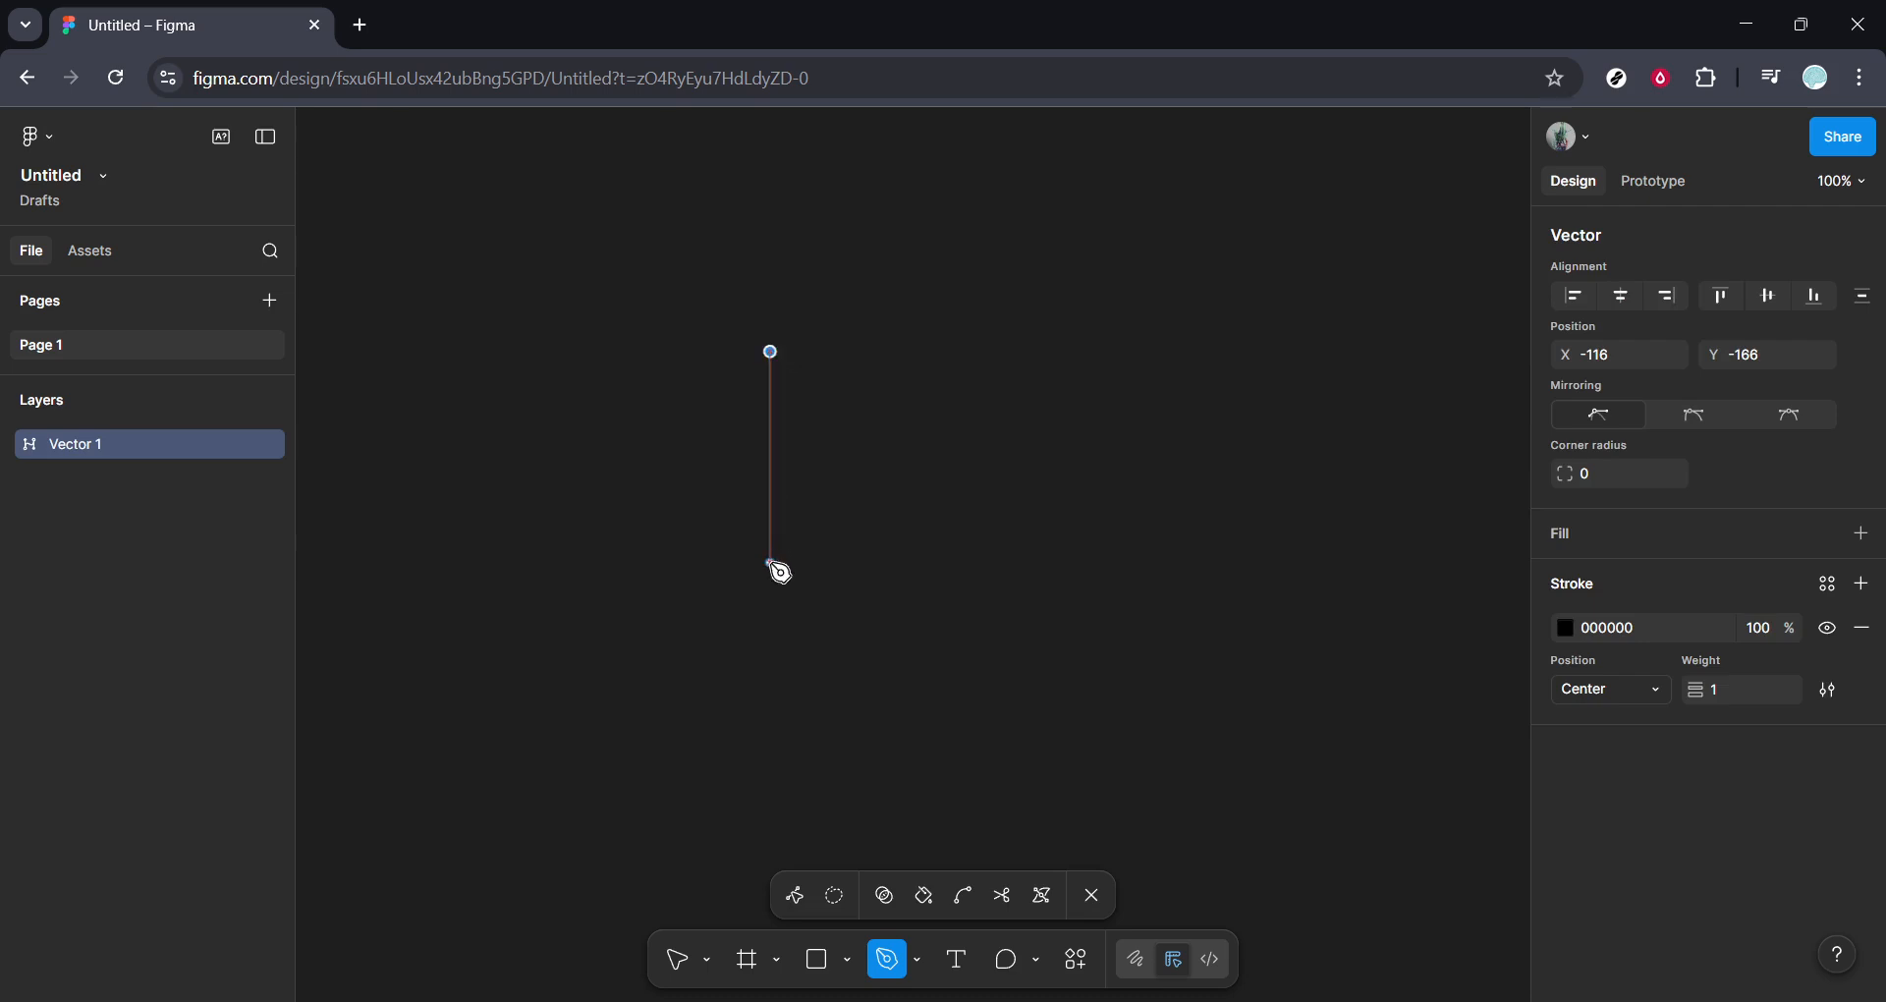
pyautogui.click(771, 563)
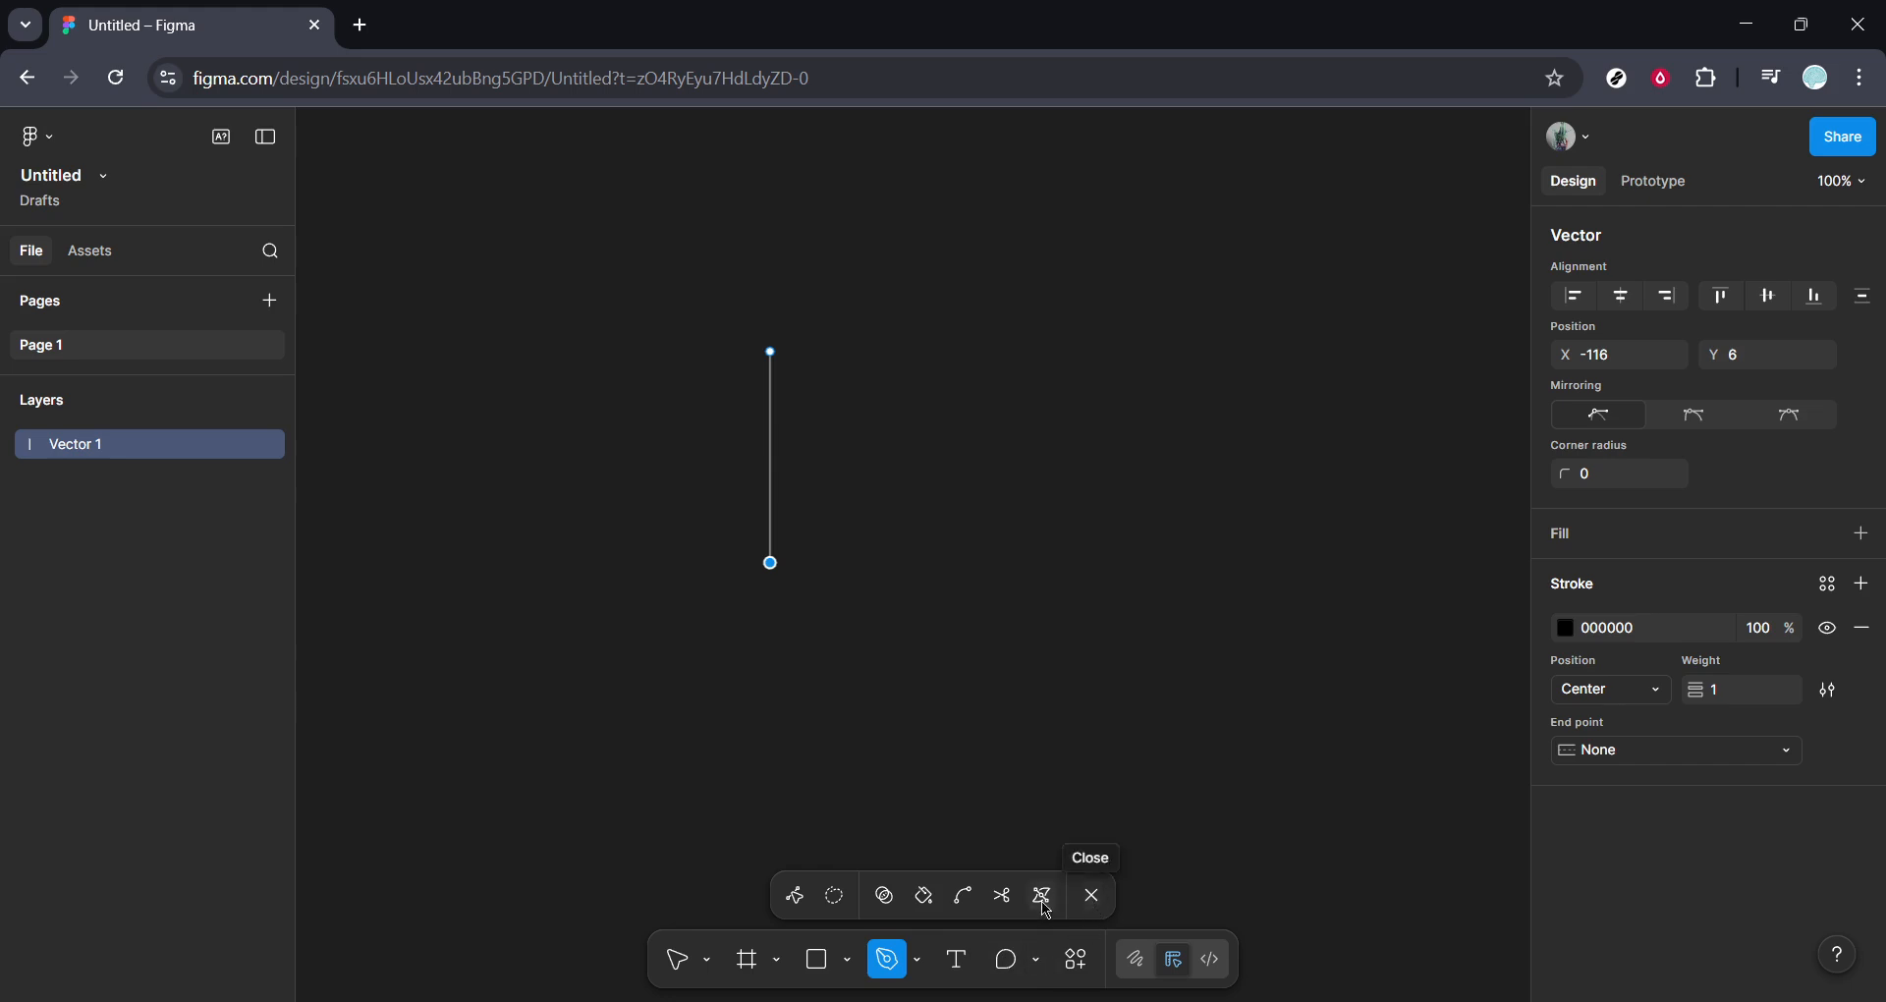
pyautogui.click(959, 900)
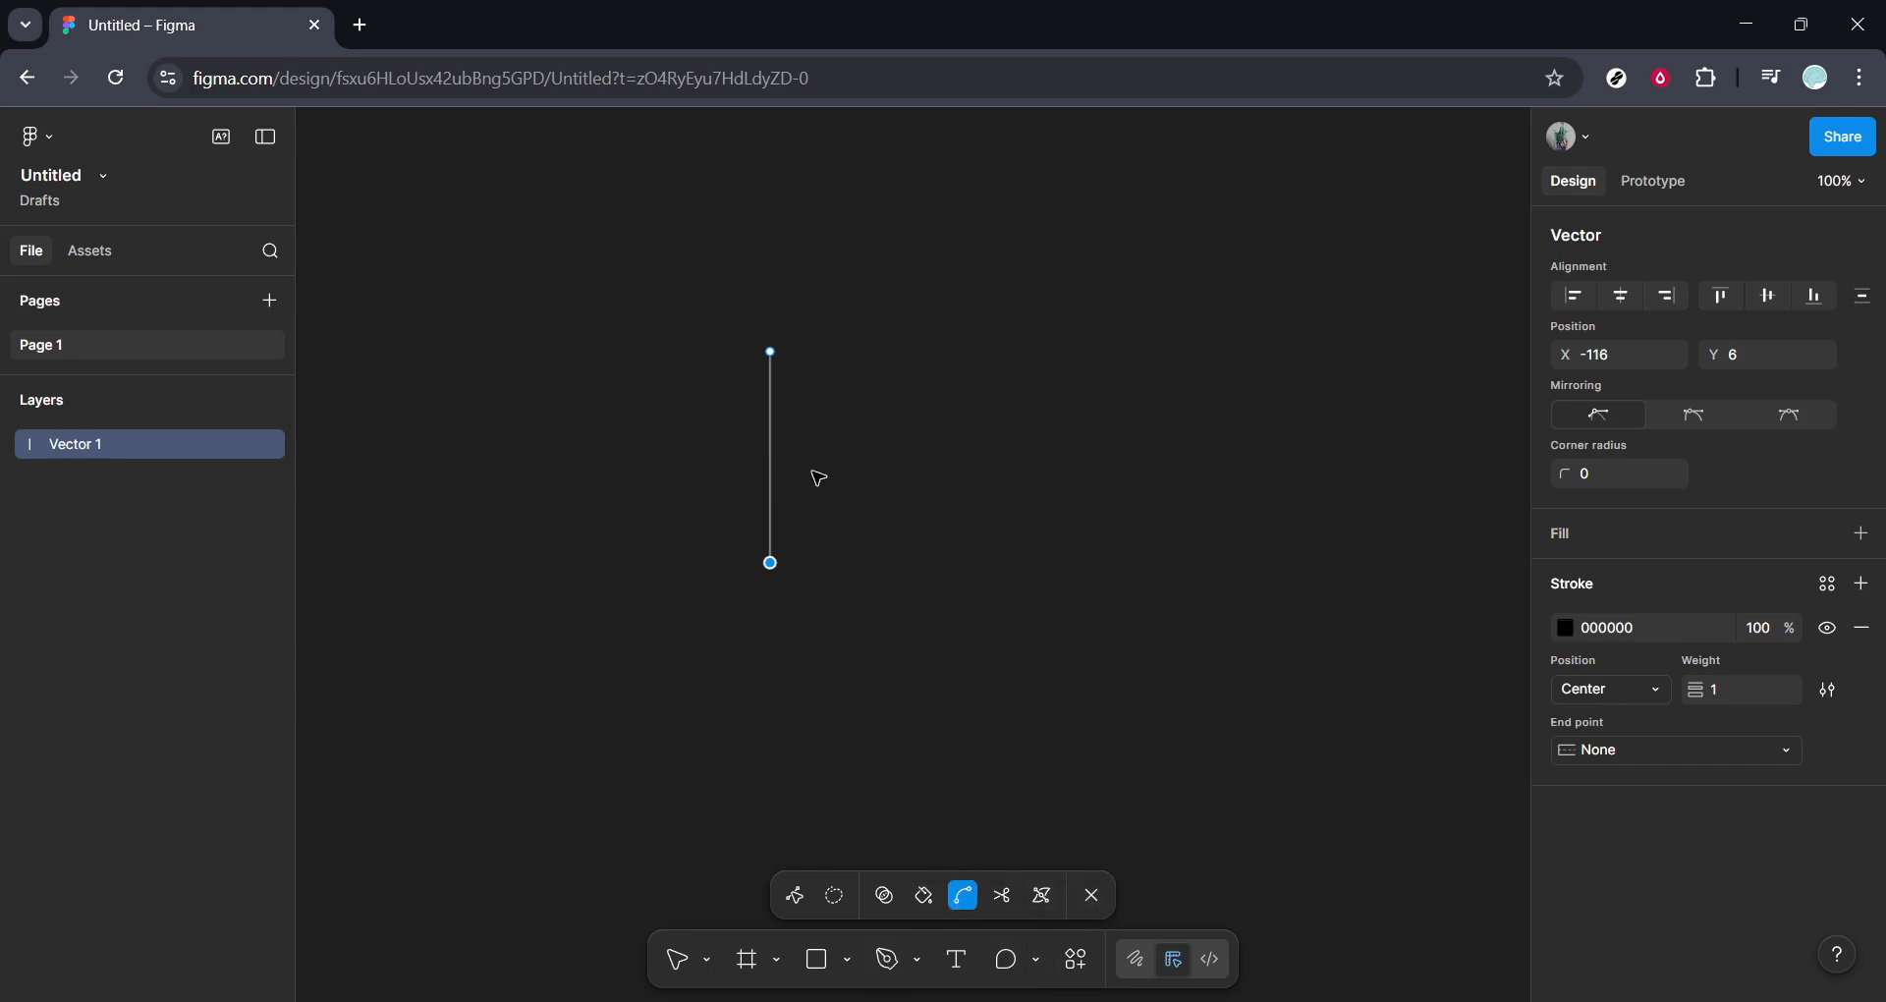
pyautogui.moveTo(771, 458); pyautogui.dragTo(648, 369)
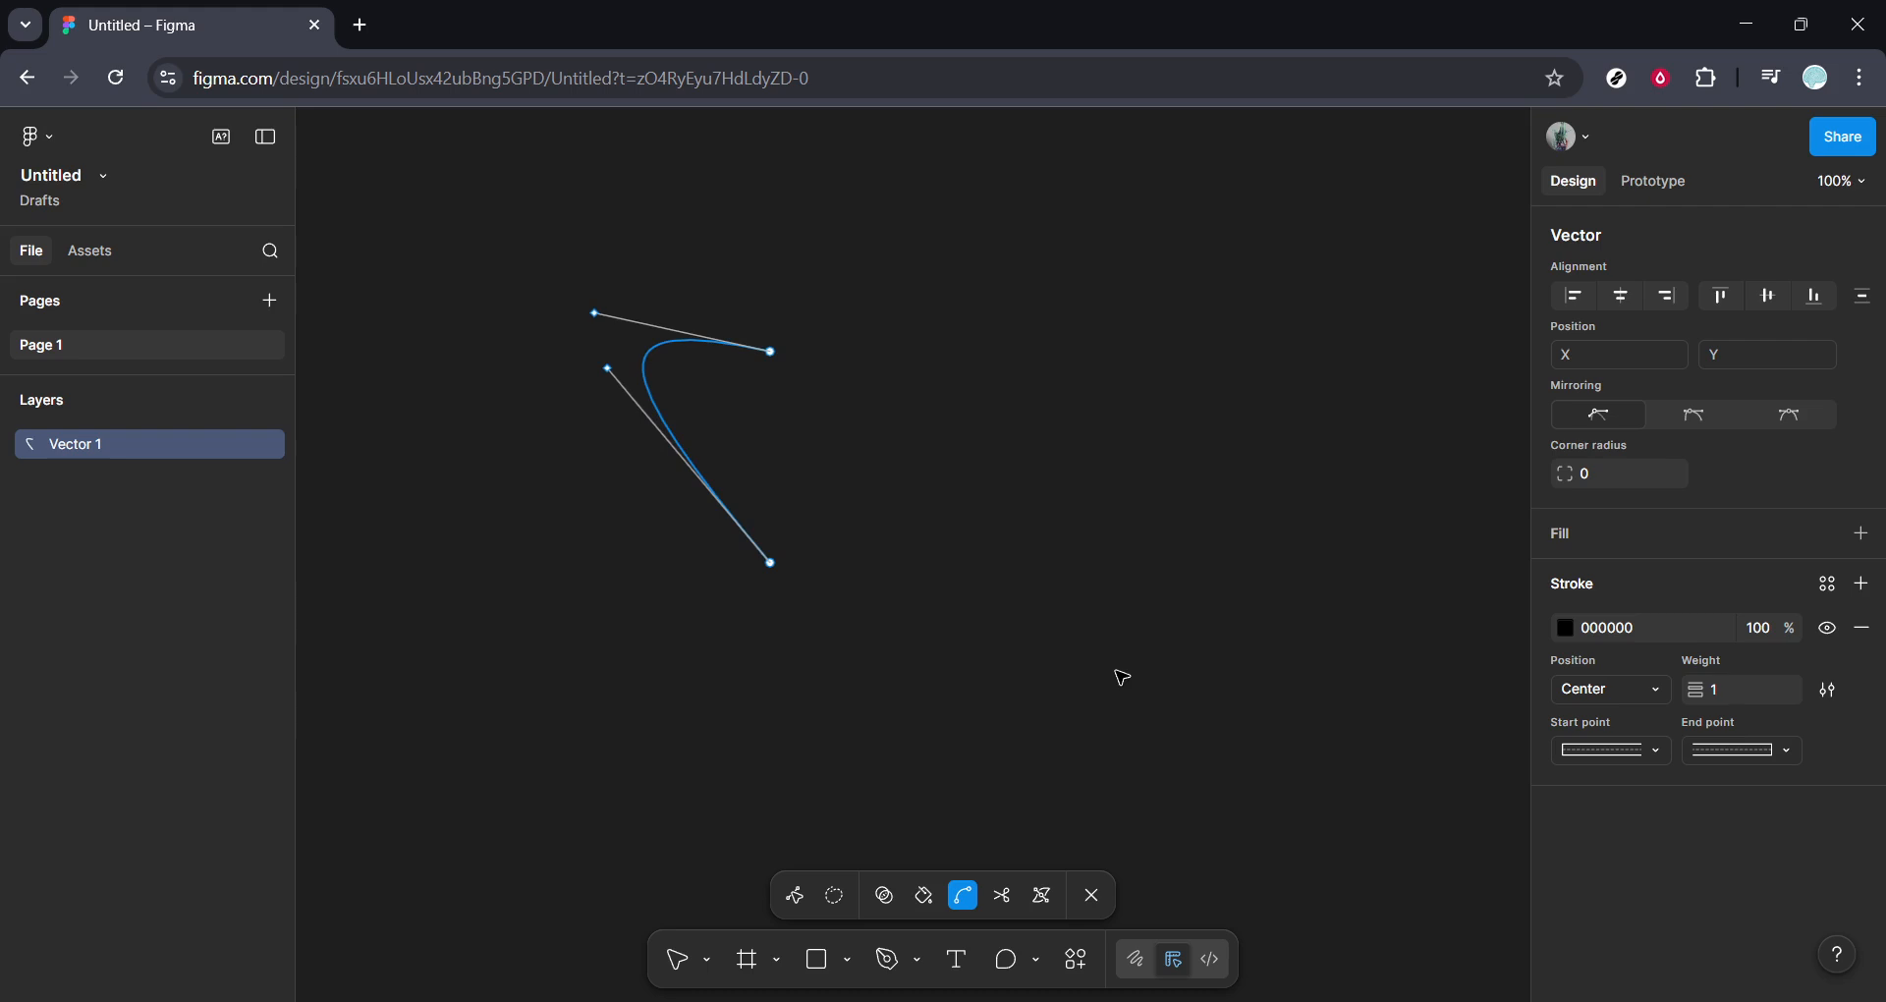
pyautogui.click(1086, 898)
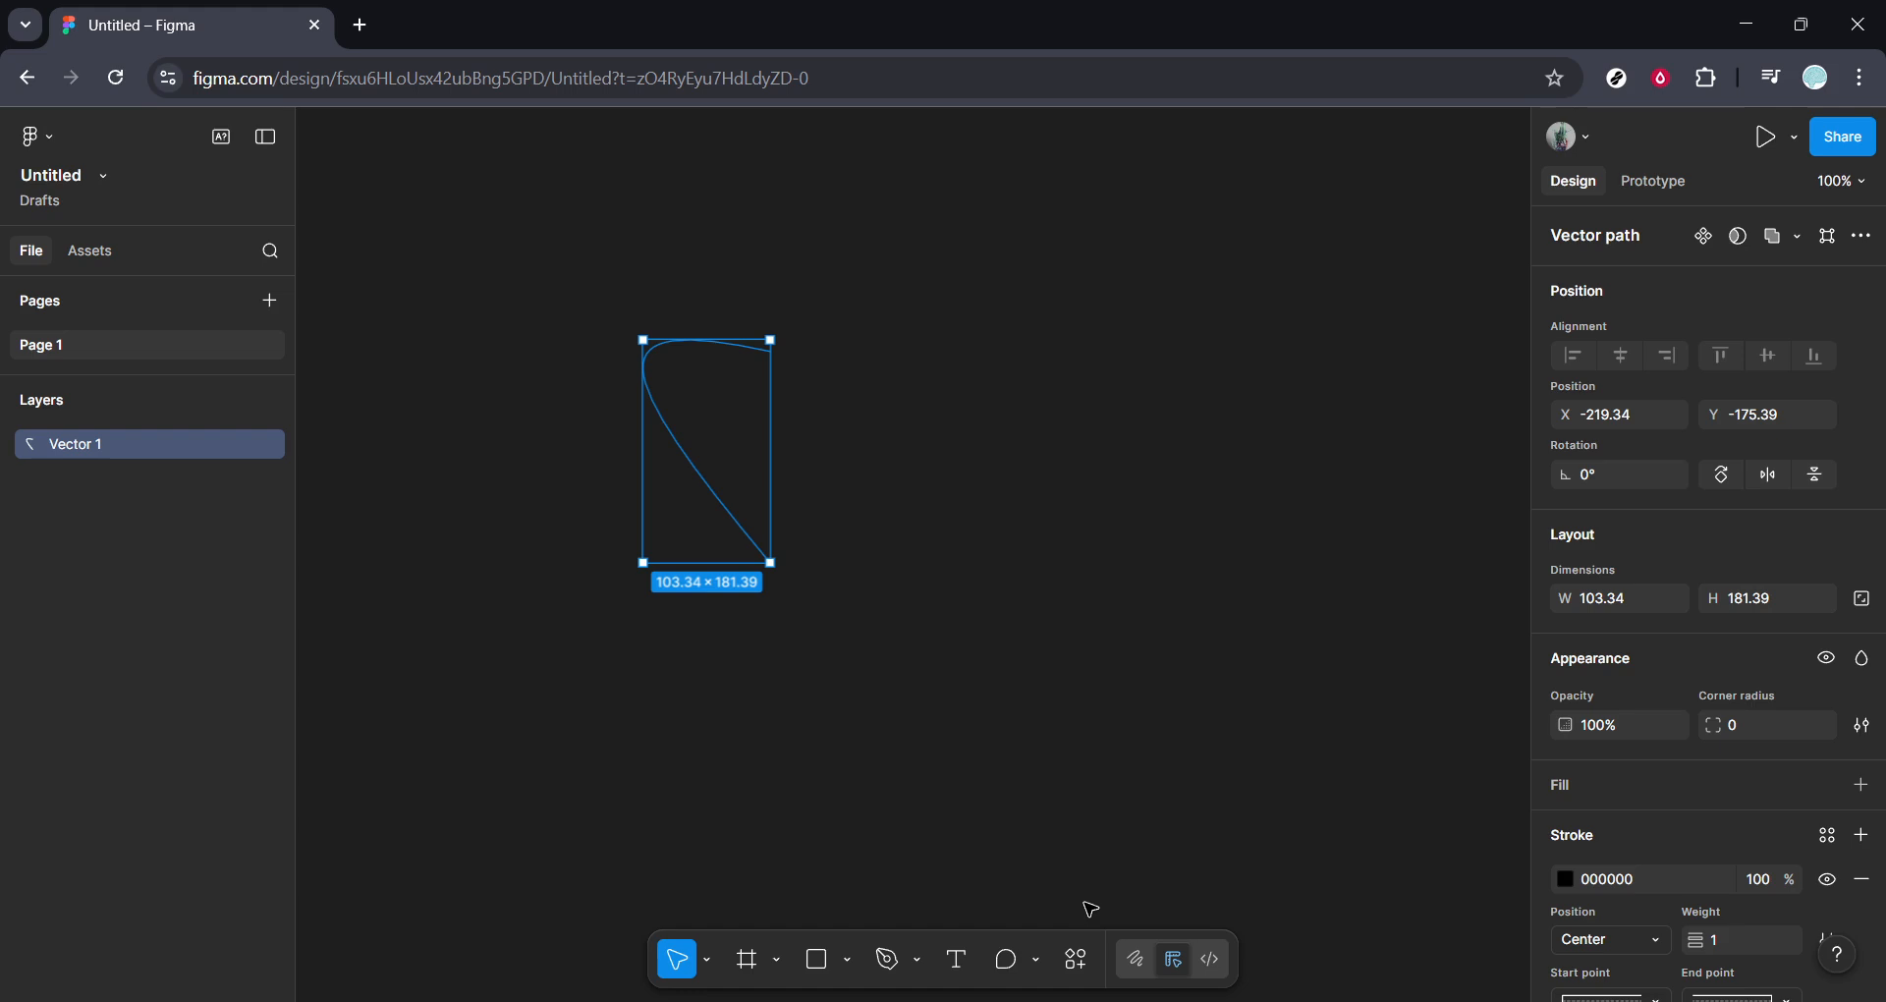
# - Set the curve's stroke color to white FFFFFF and its weight to 10
pyautogui.click(1572, 886)
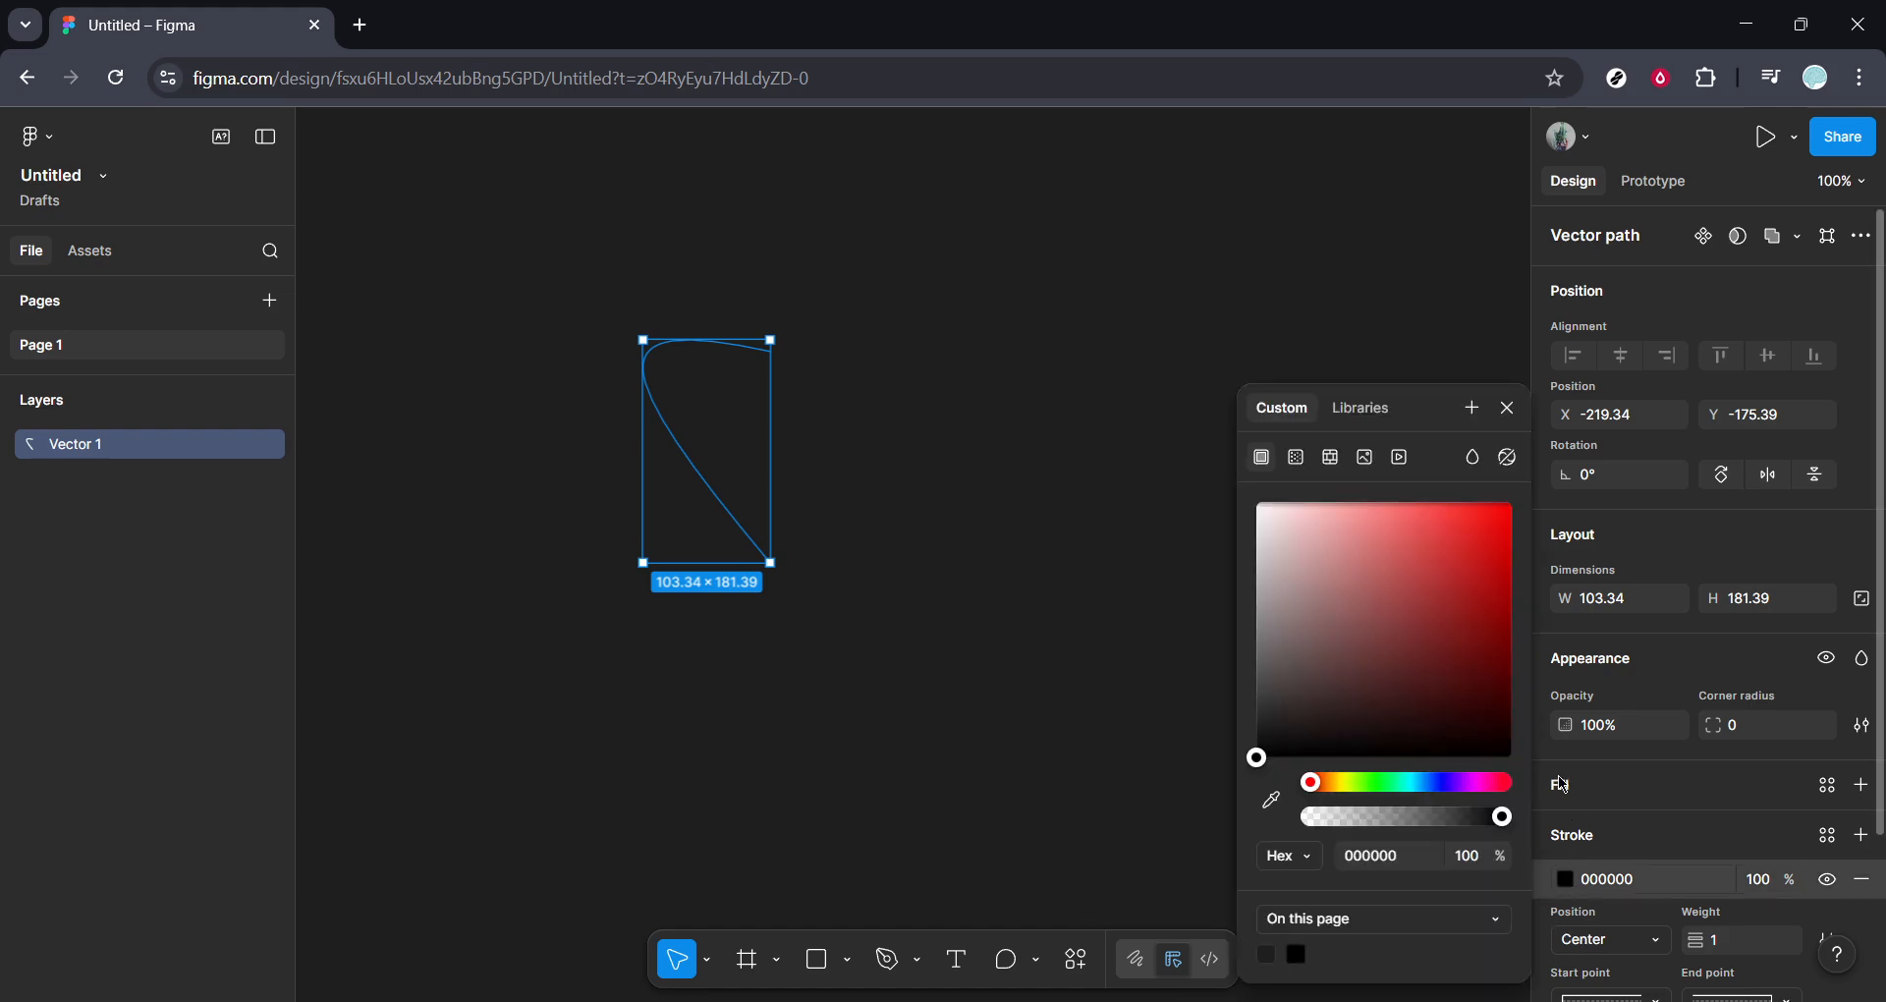
pyautogui.moveTo(1260, 520)
pyautogui.mouseDown()
pyautogui.moveTo(1269, 505)
pyautogui.moveTo(1236, 501)
pyautogui.mouseUp()
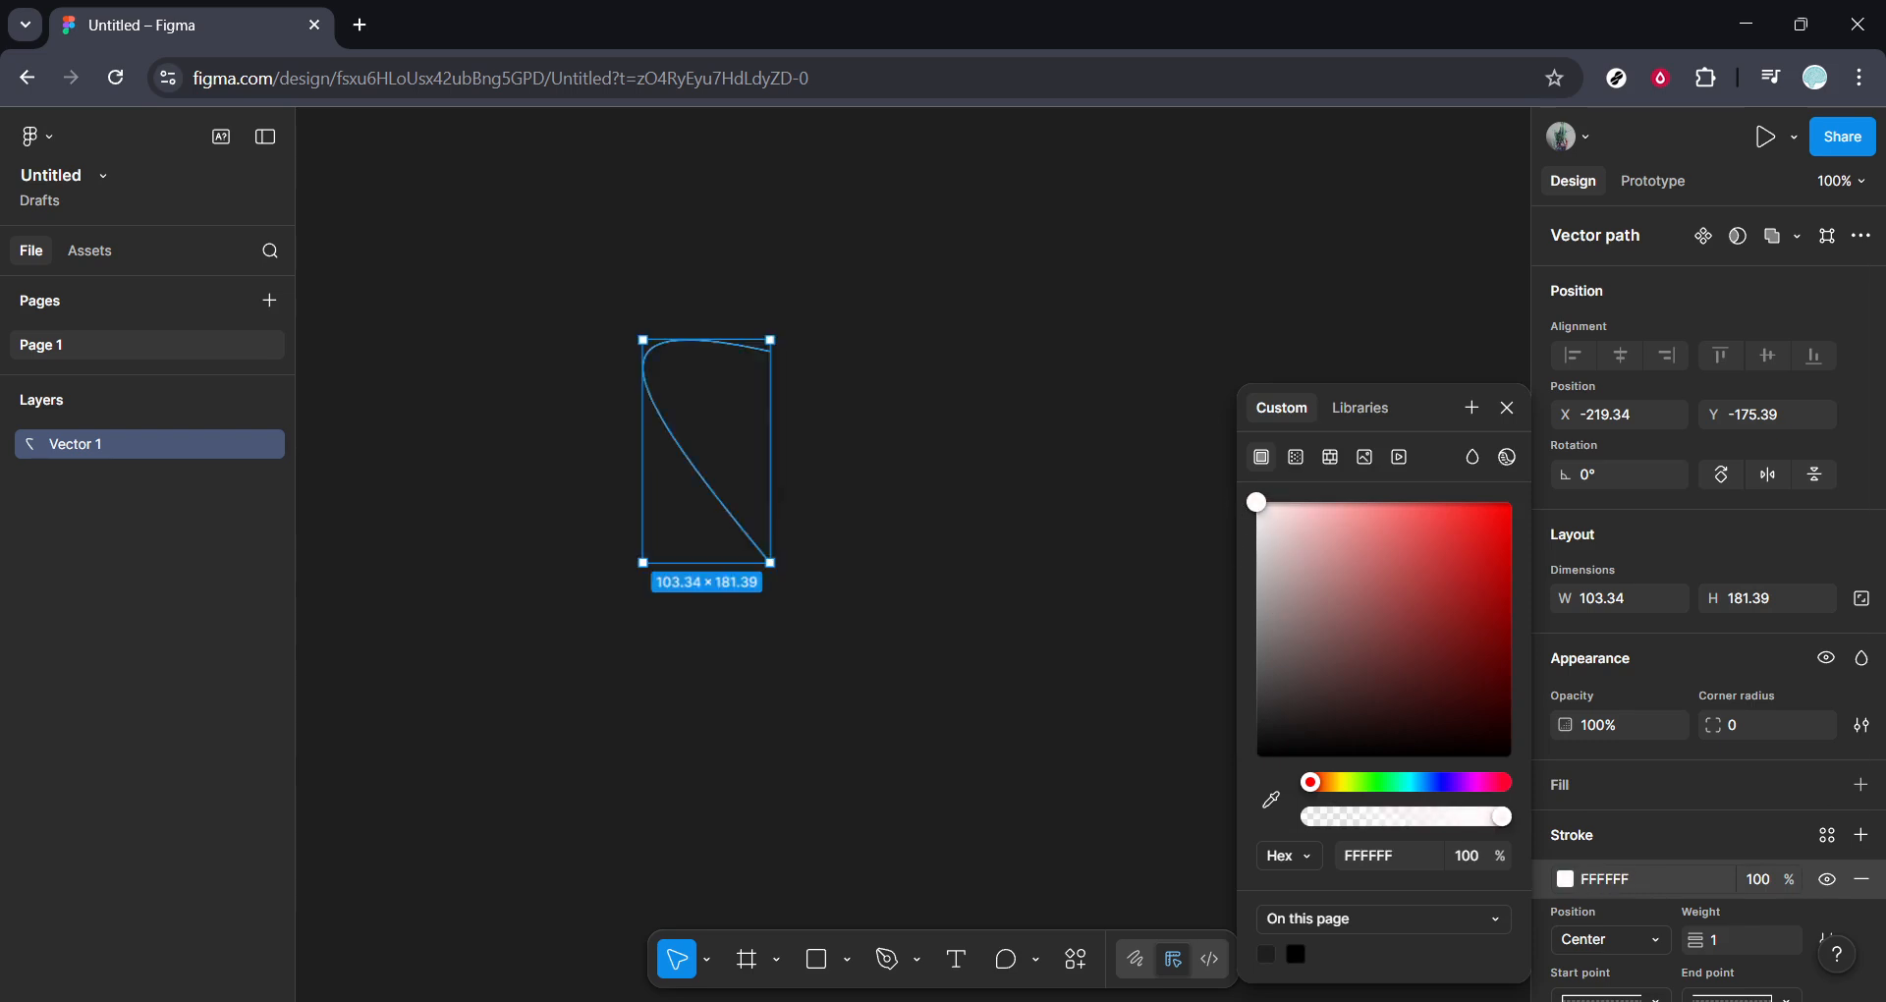
pyautogui.scroll(-2, 1706, 917)
pyautogui.click(1744, 746)
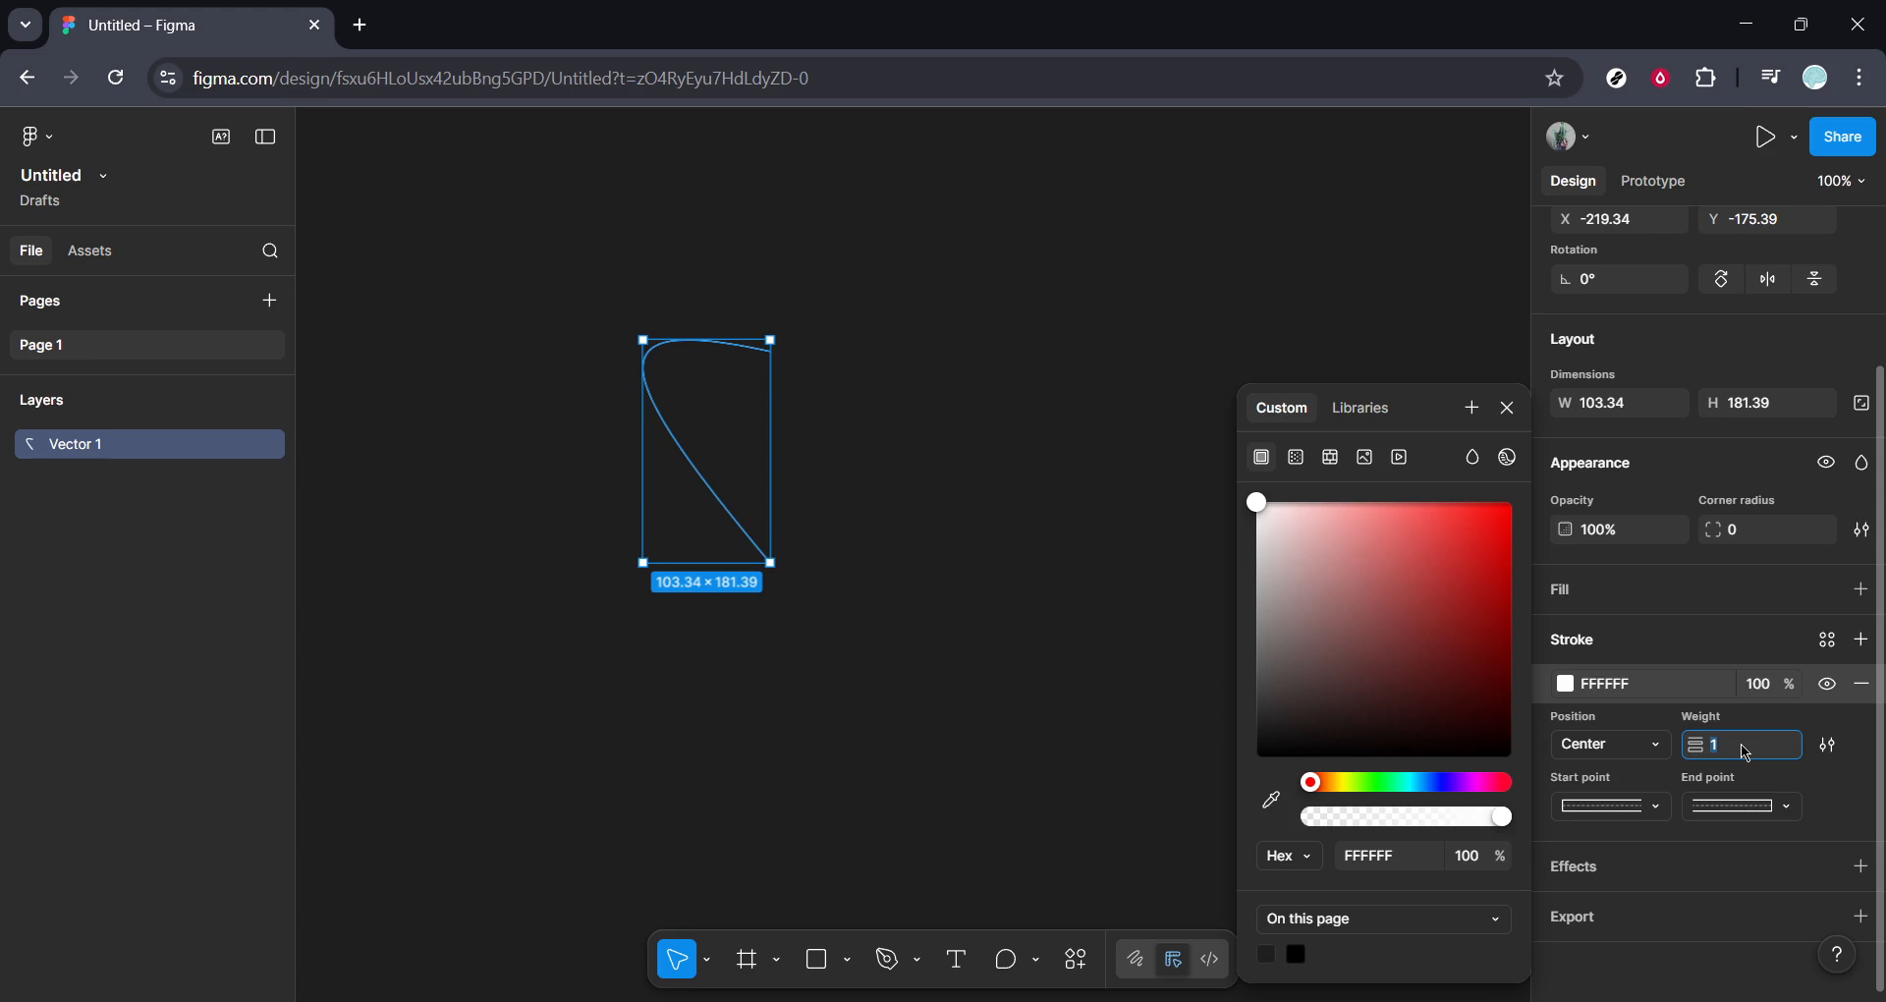
pyautogui.write('10')
pyautogui.press('Return')
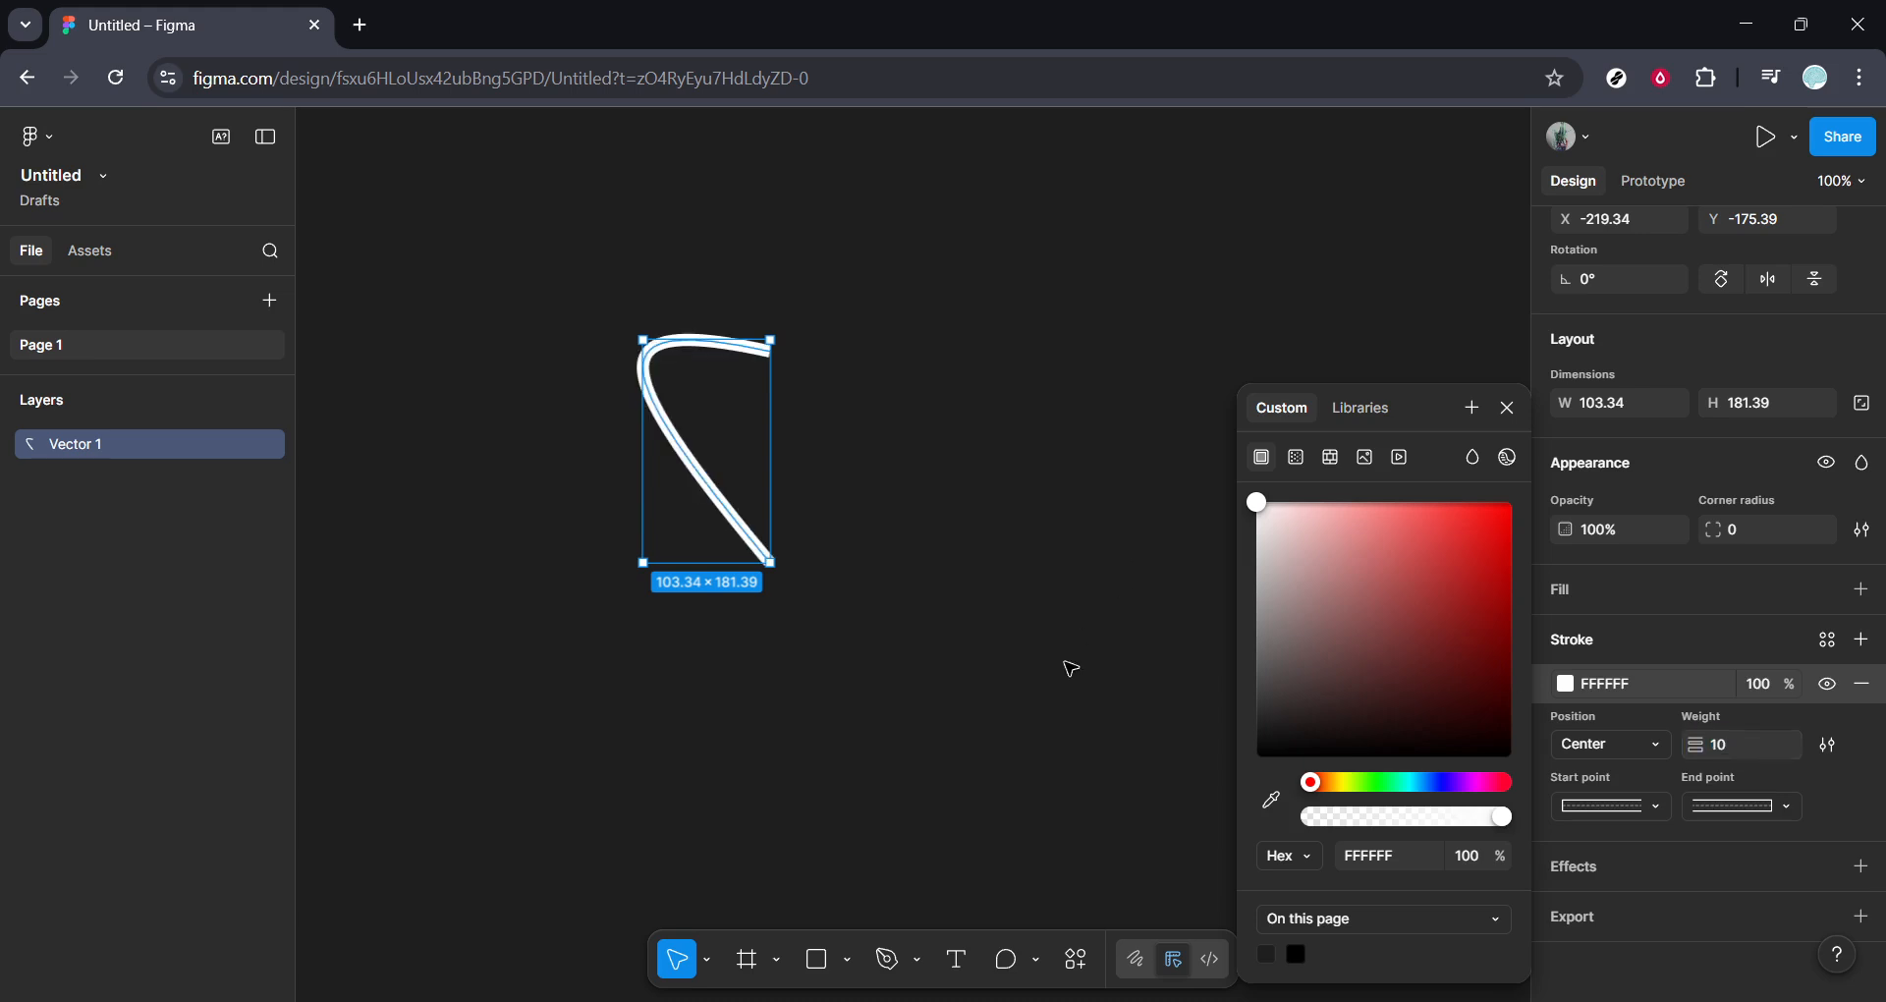
pyautogui.click(1071, 668)
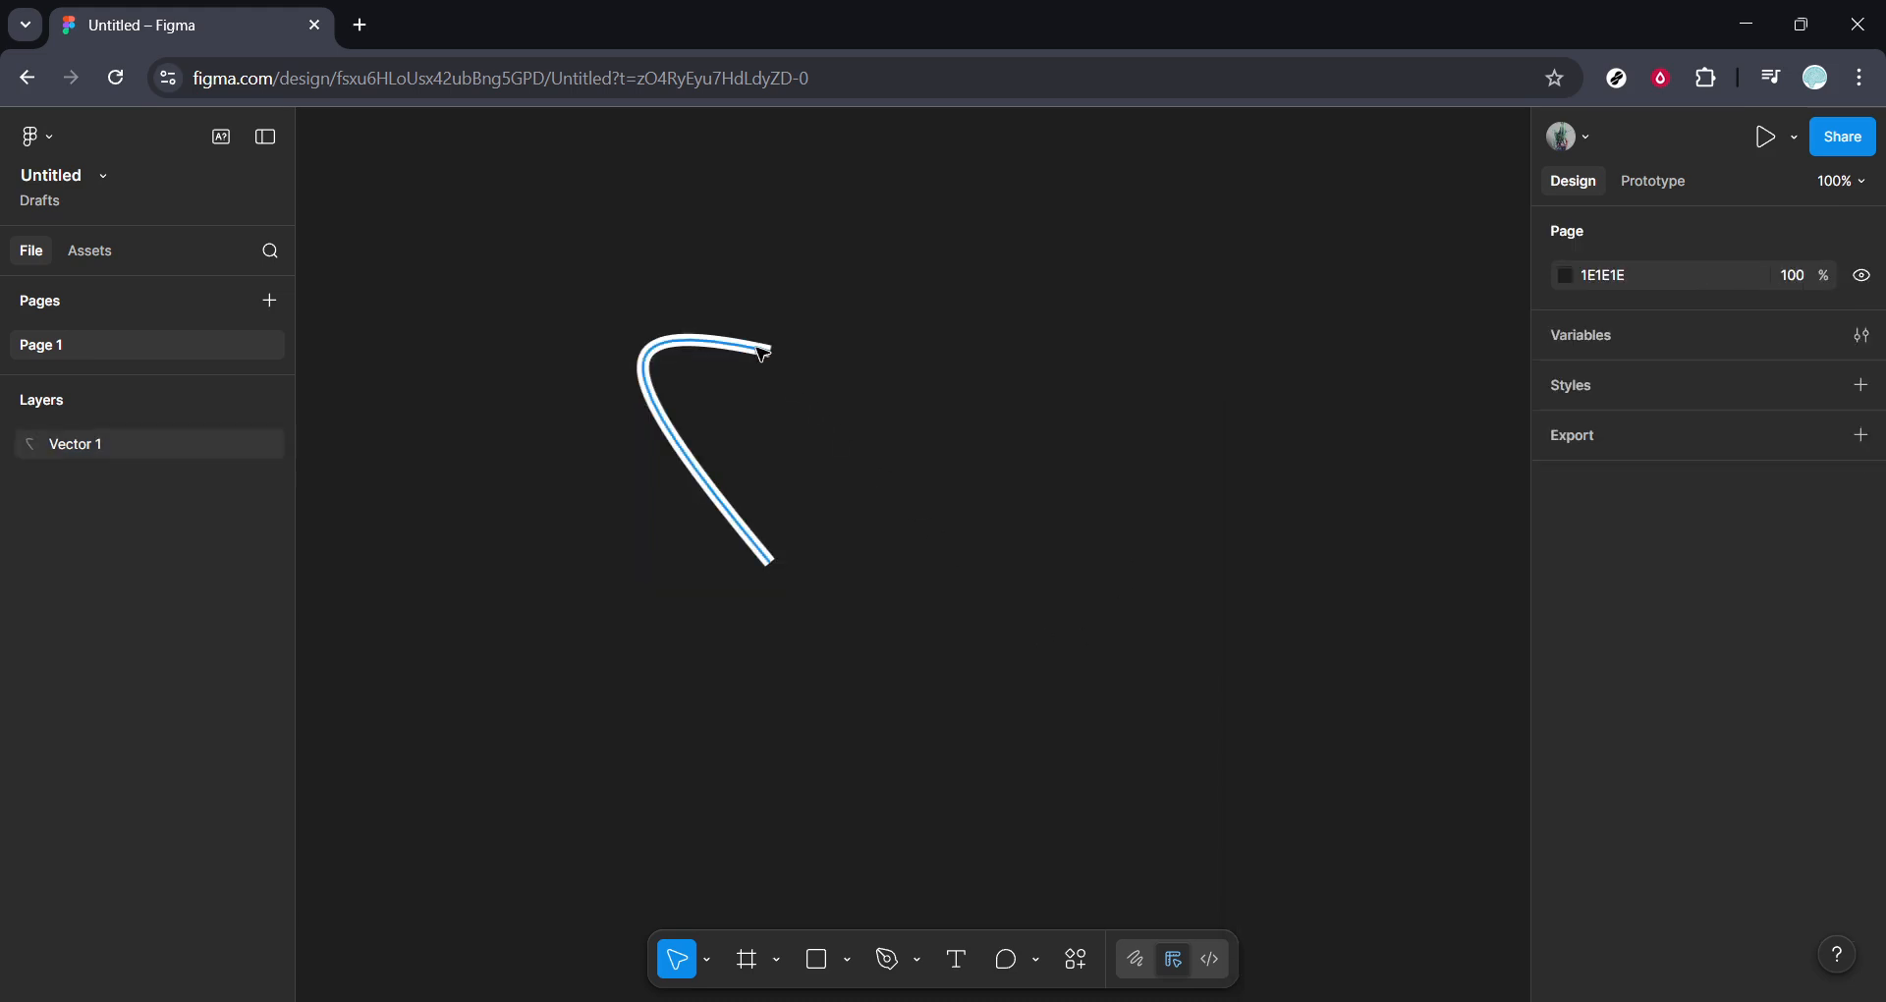
# - Draw a second vertical Pen line to the right of the curve and bend it out to the right, about 120 × 187
pyautogui.click(887, 959)
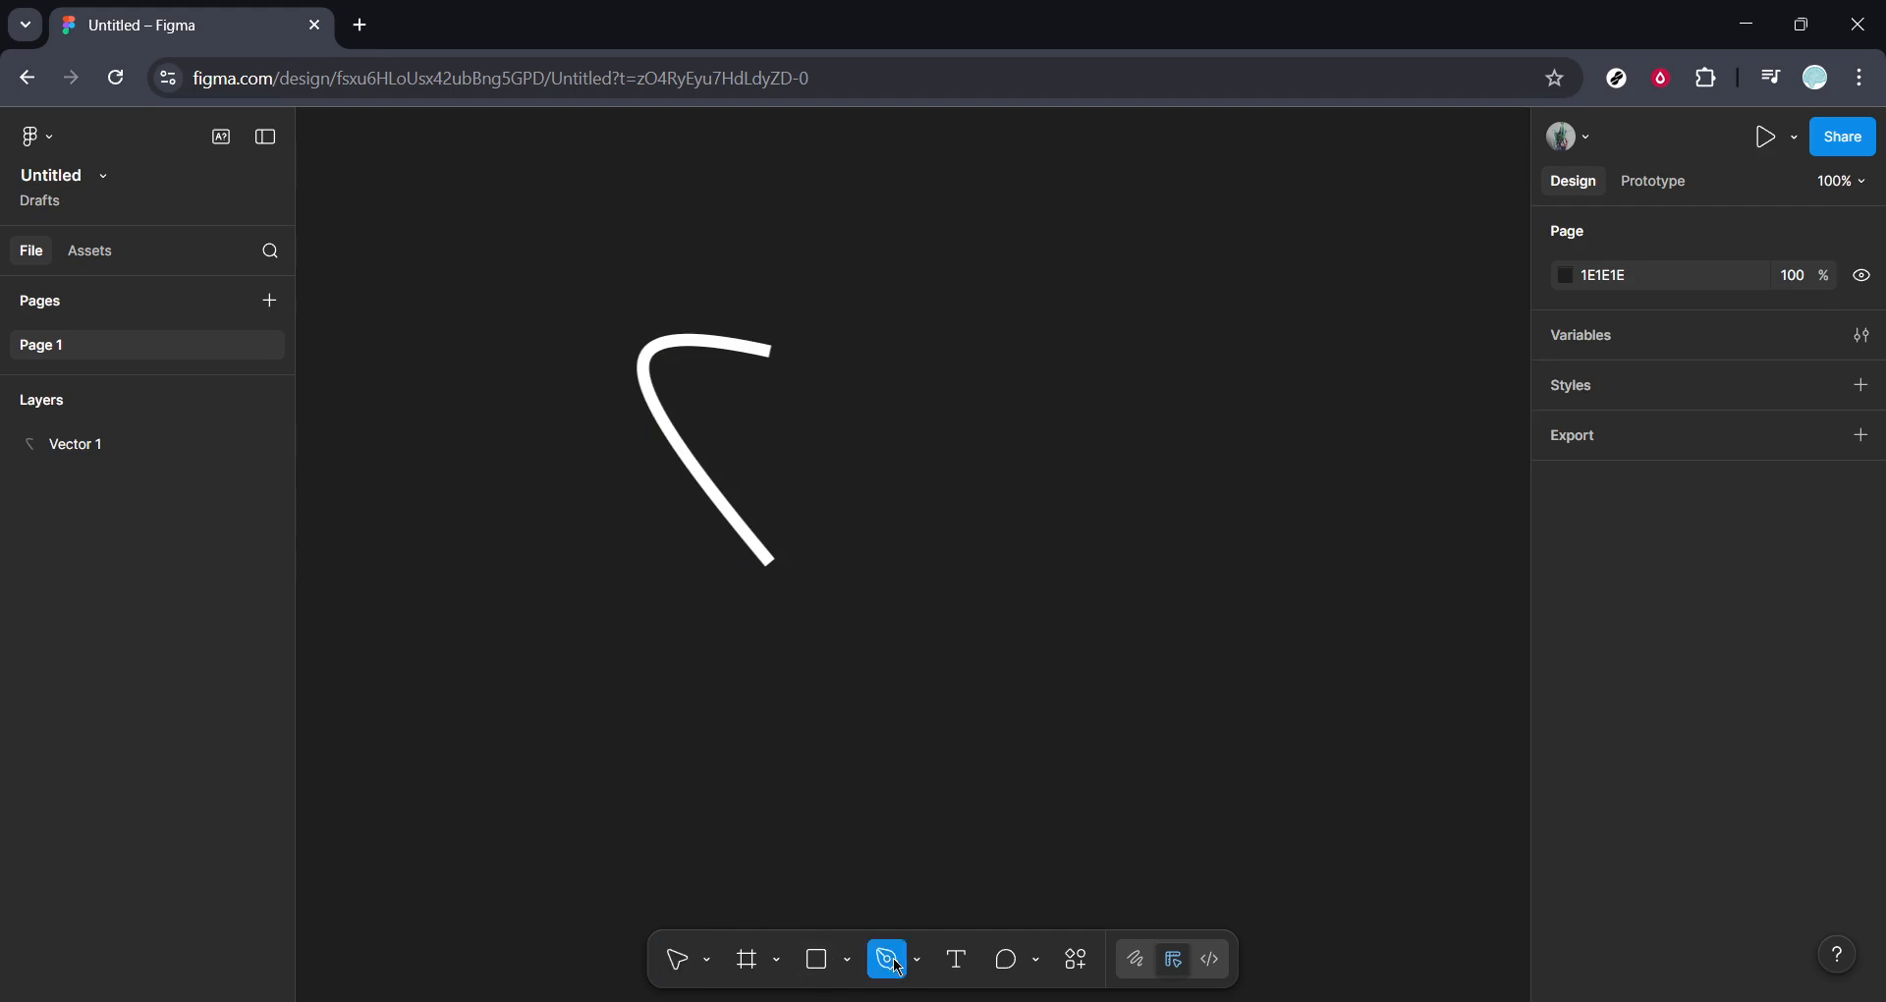
pyautogui.click(906, 356)
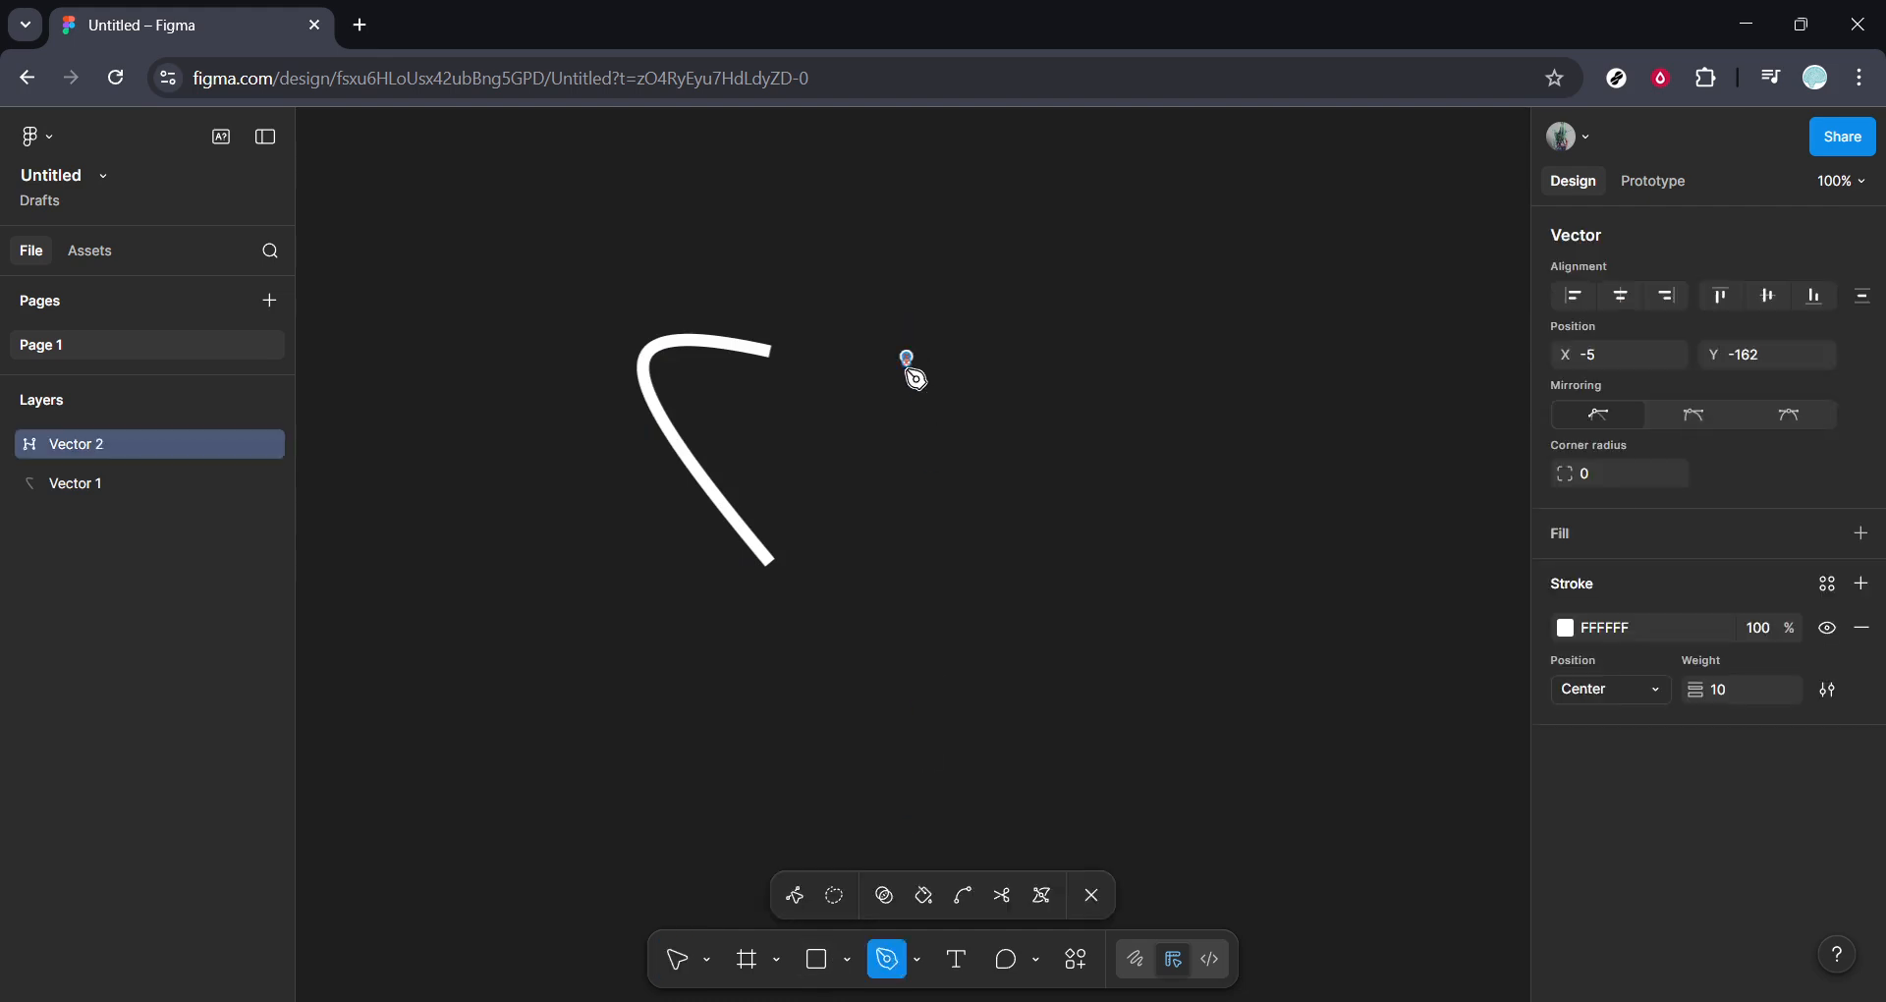
pyautogui.click(907, 587)
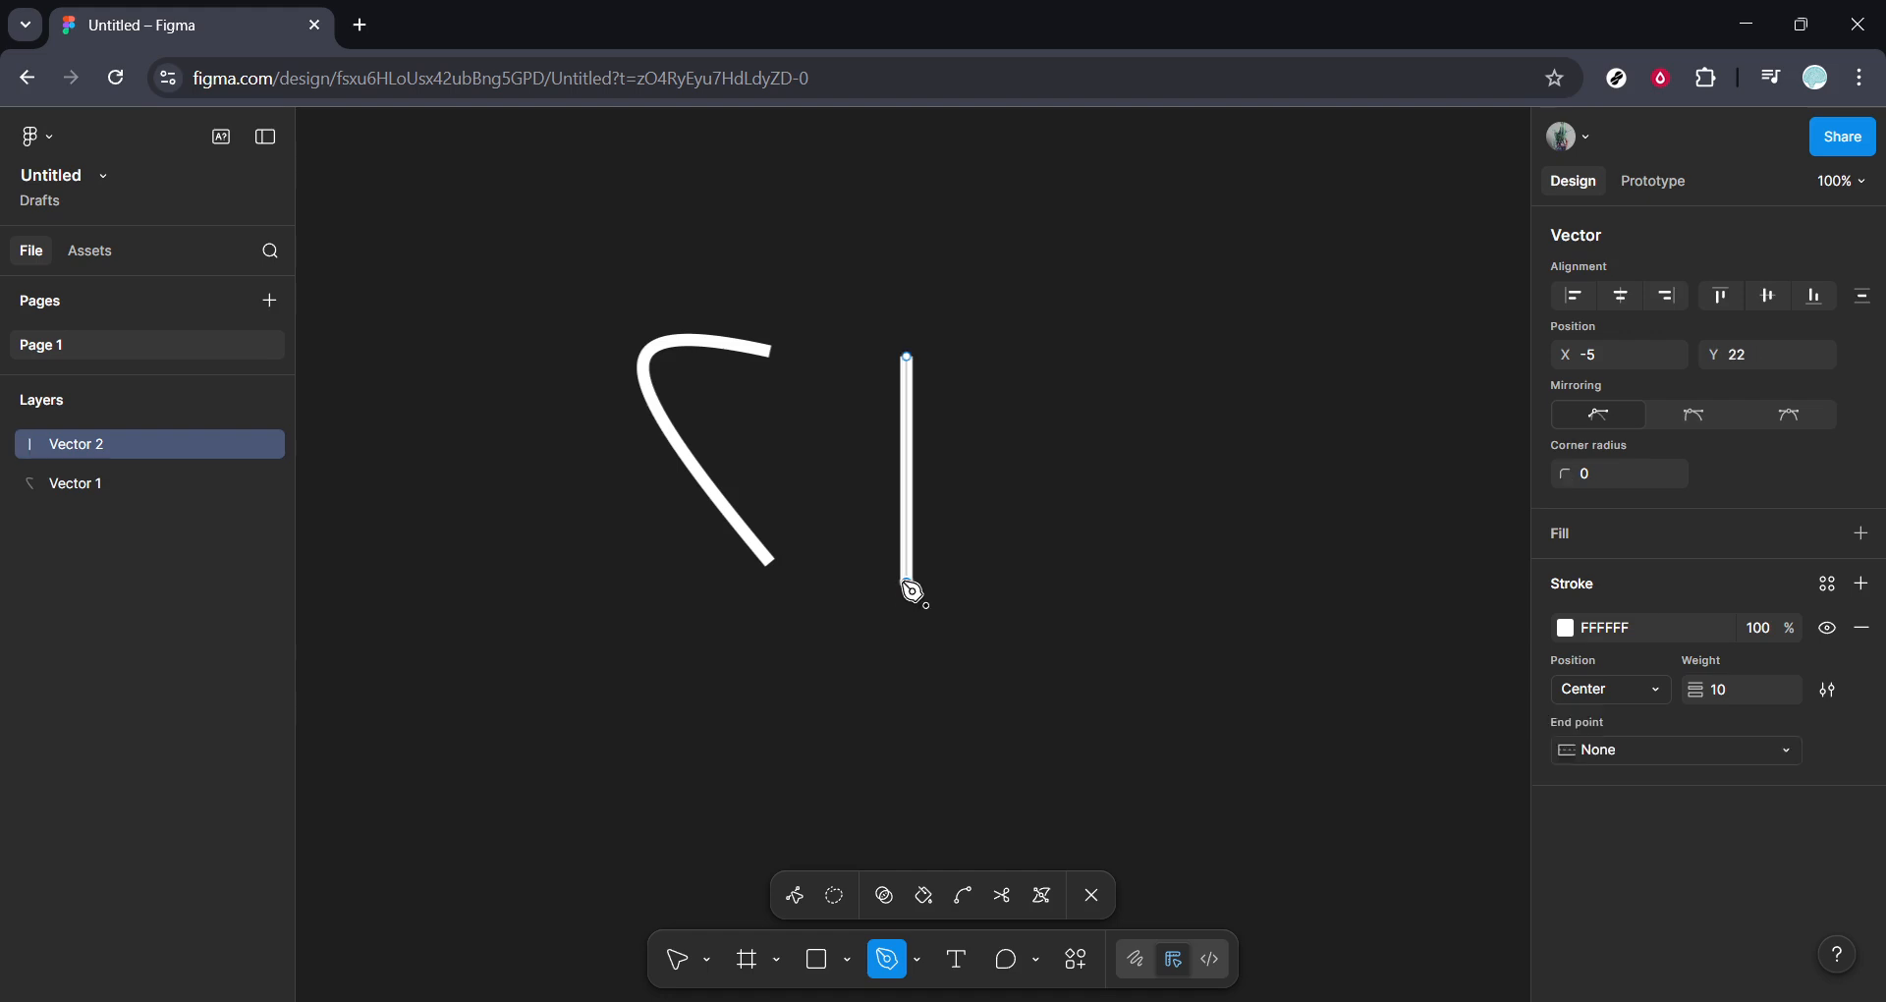
pyautogui.click(963, 895)
pyautogui.moveTo(913, 468); pyautogui.dragTo(1058, 385)
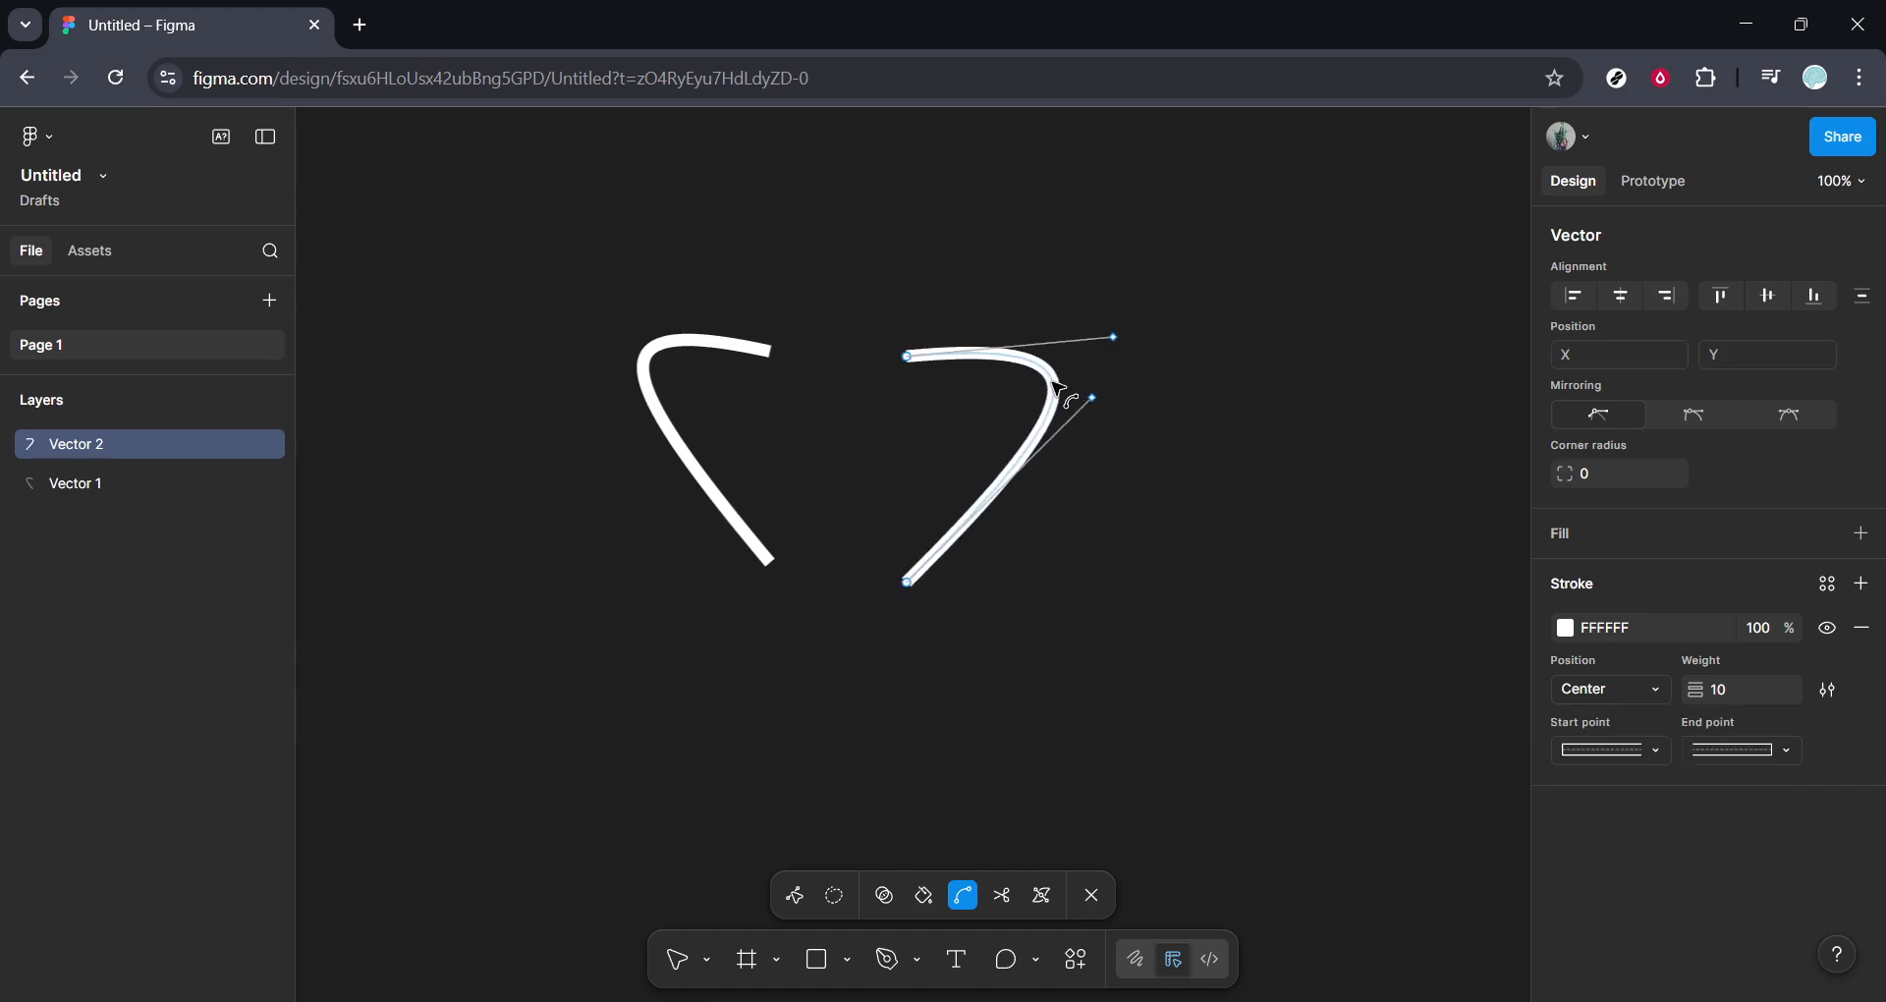
pyautogui.click(1092, 896)
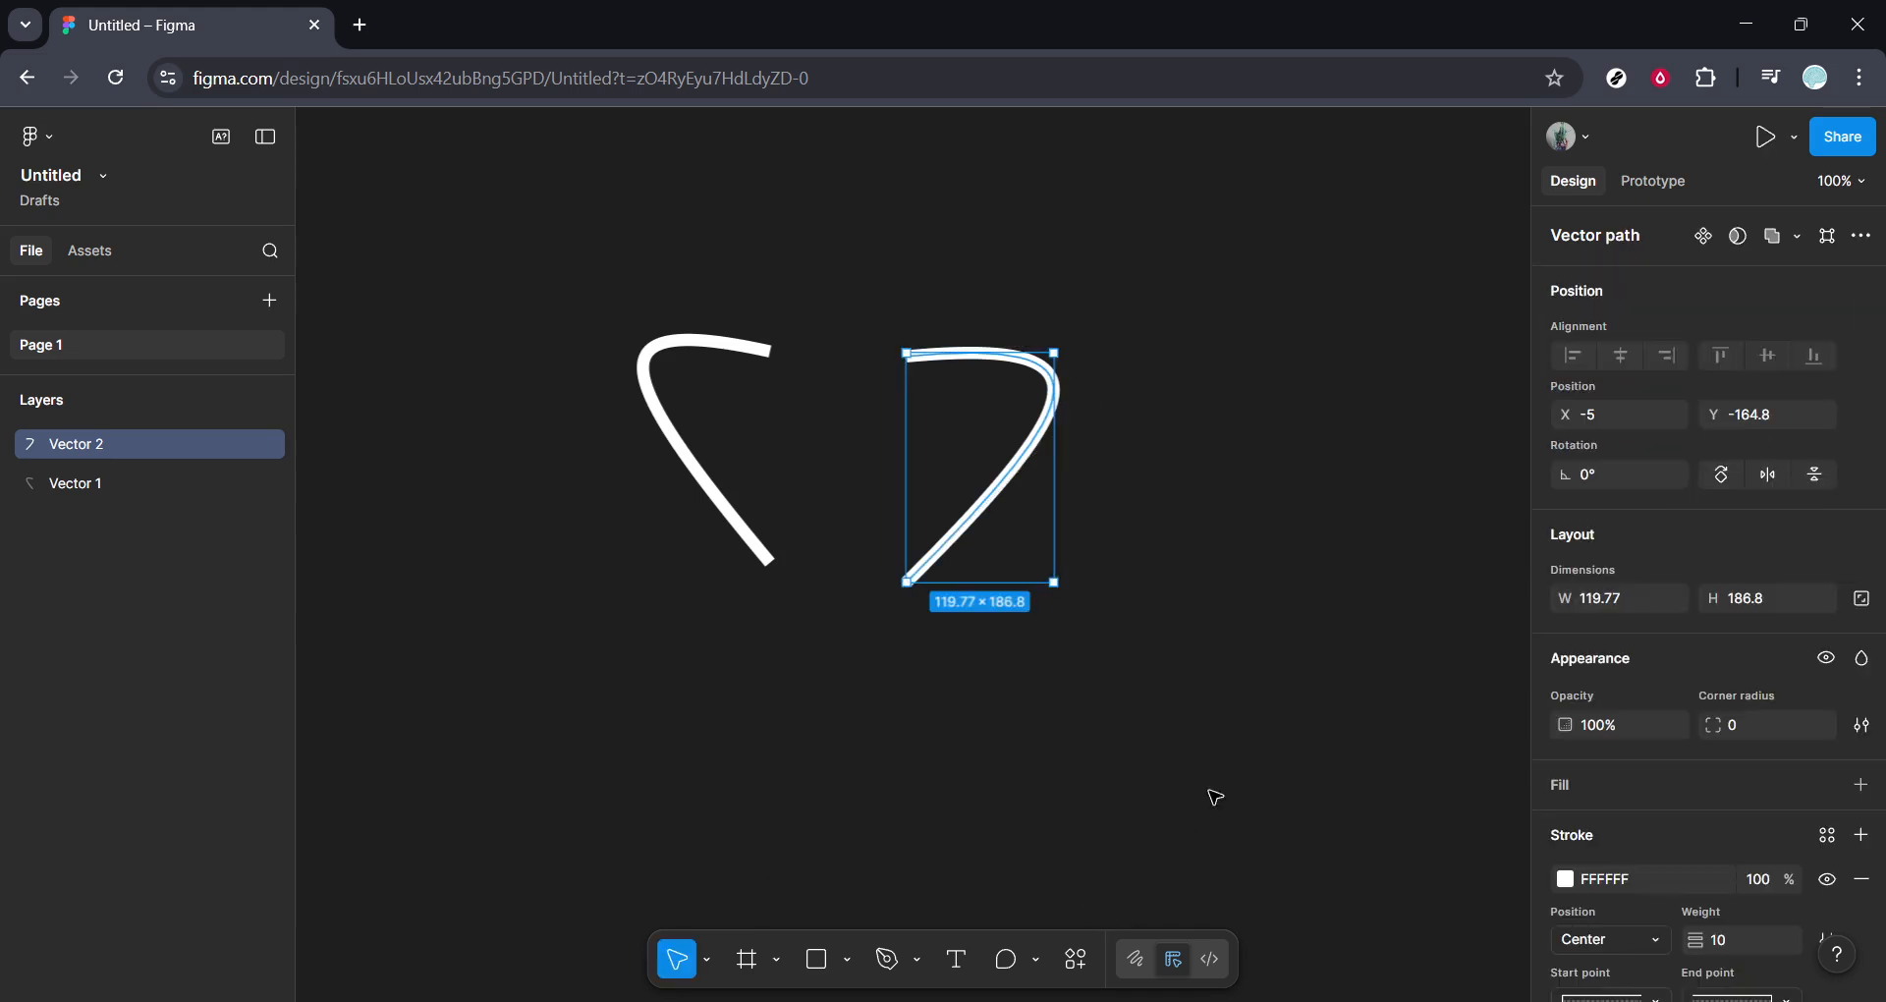
pyautogui.click(1275, 727)
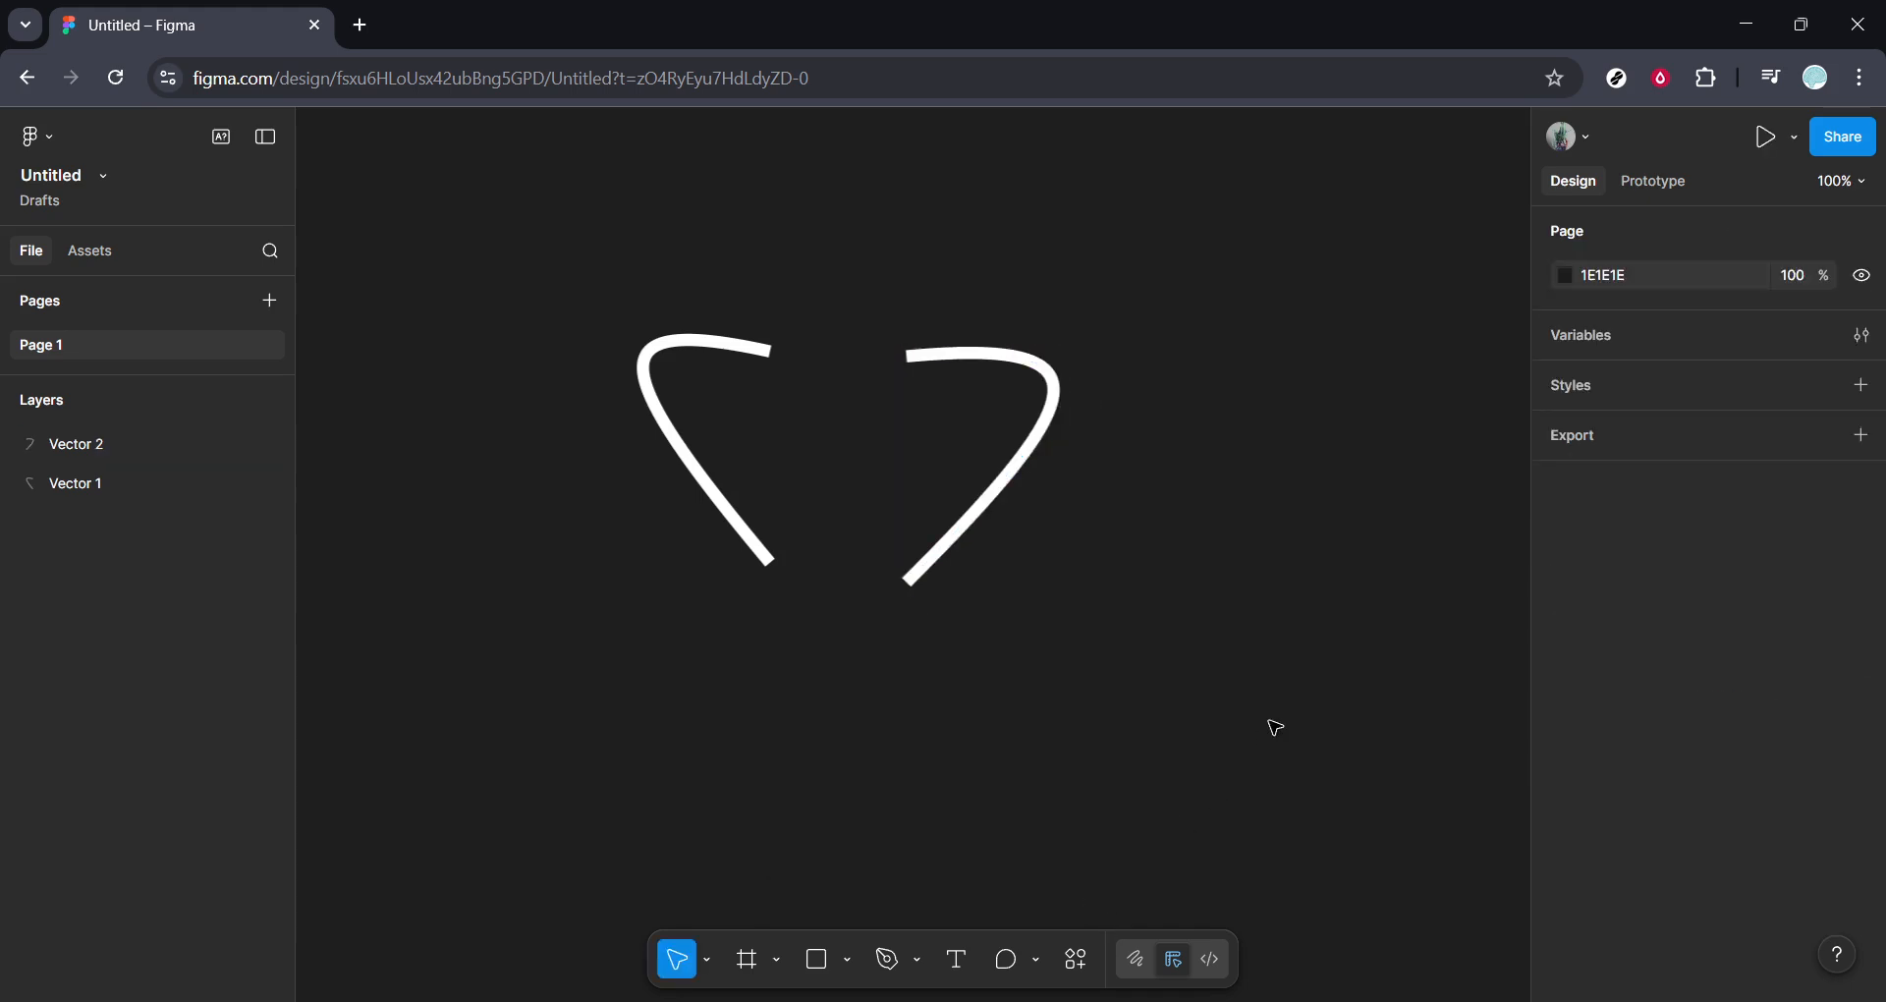
# - Move the left curve slightly down and right to X -208, Y -165
pyautogui.moveTo(703, 350); pyautogui.dragTo(719, 360)
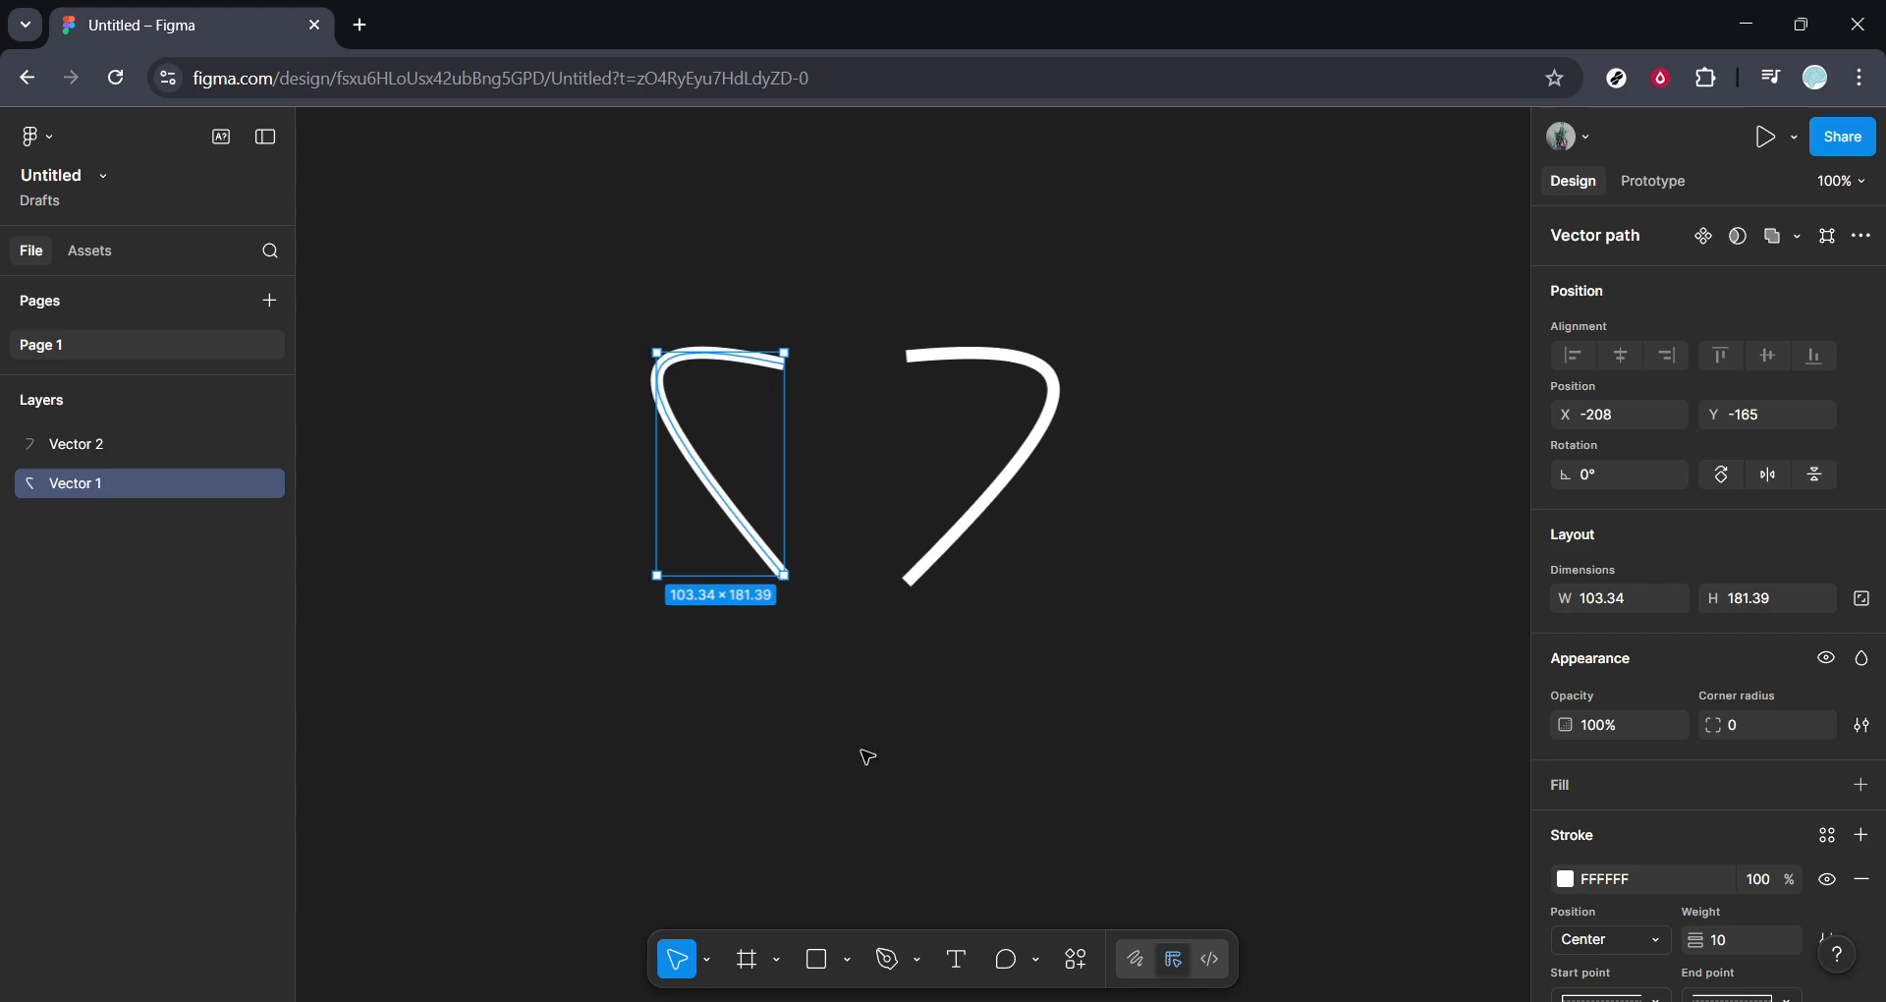
pyautogui.click(868, 757)
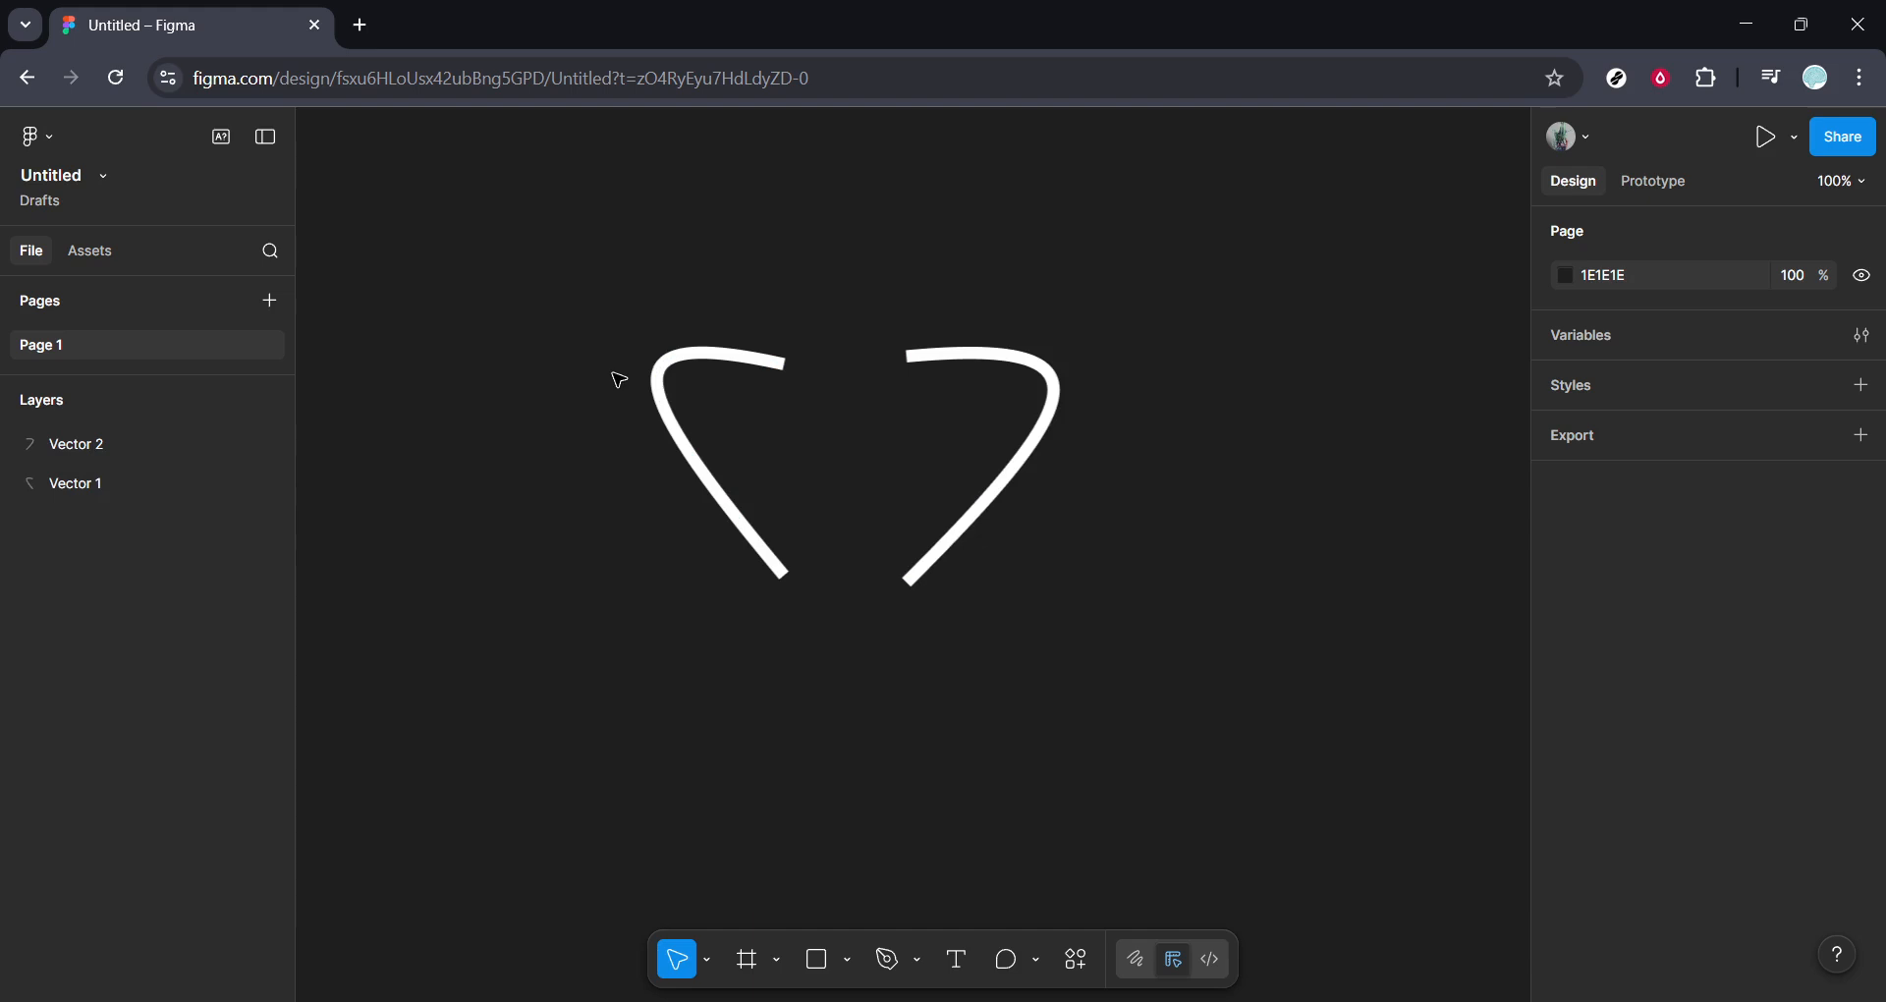
# - Try to flatten the two separate curves into one vector and widen it to 331
pyautogui.click(688, 353)
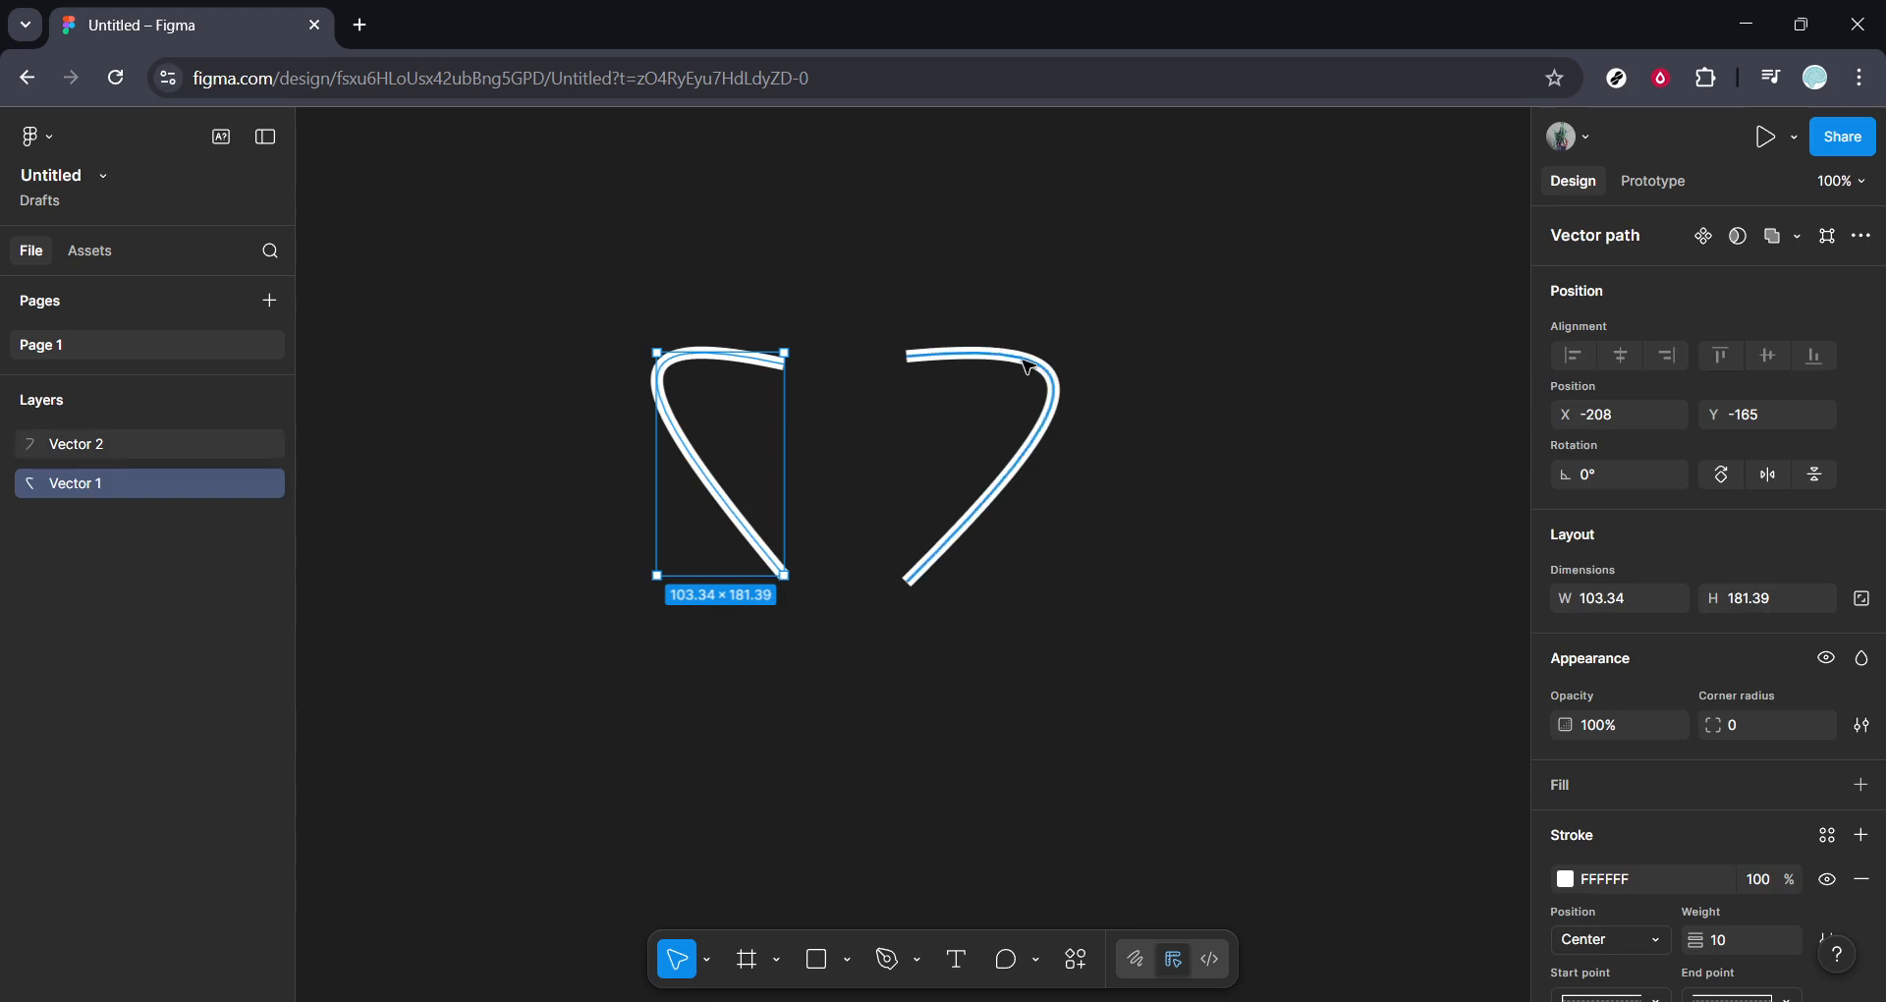
pyautogui.keyDown('shift'); pyautogui.click(1022, 362); pyautogui.keyUp('shift')
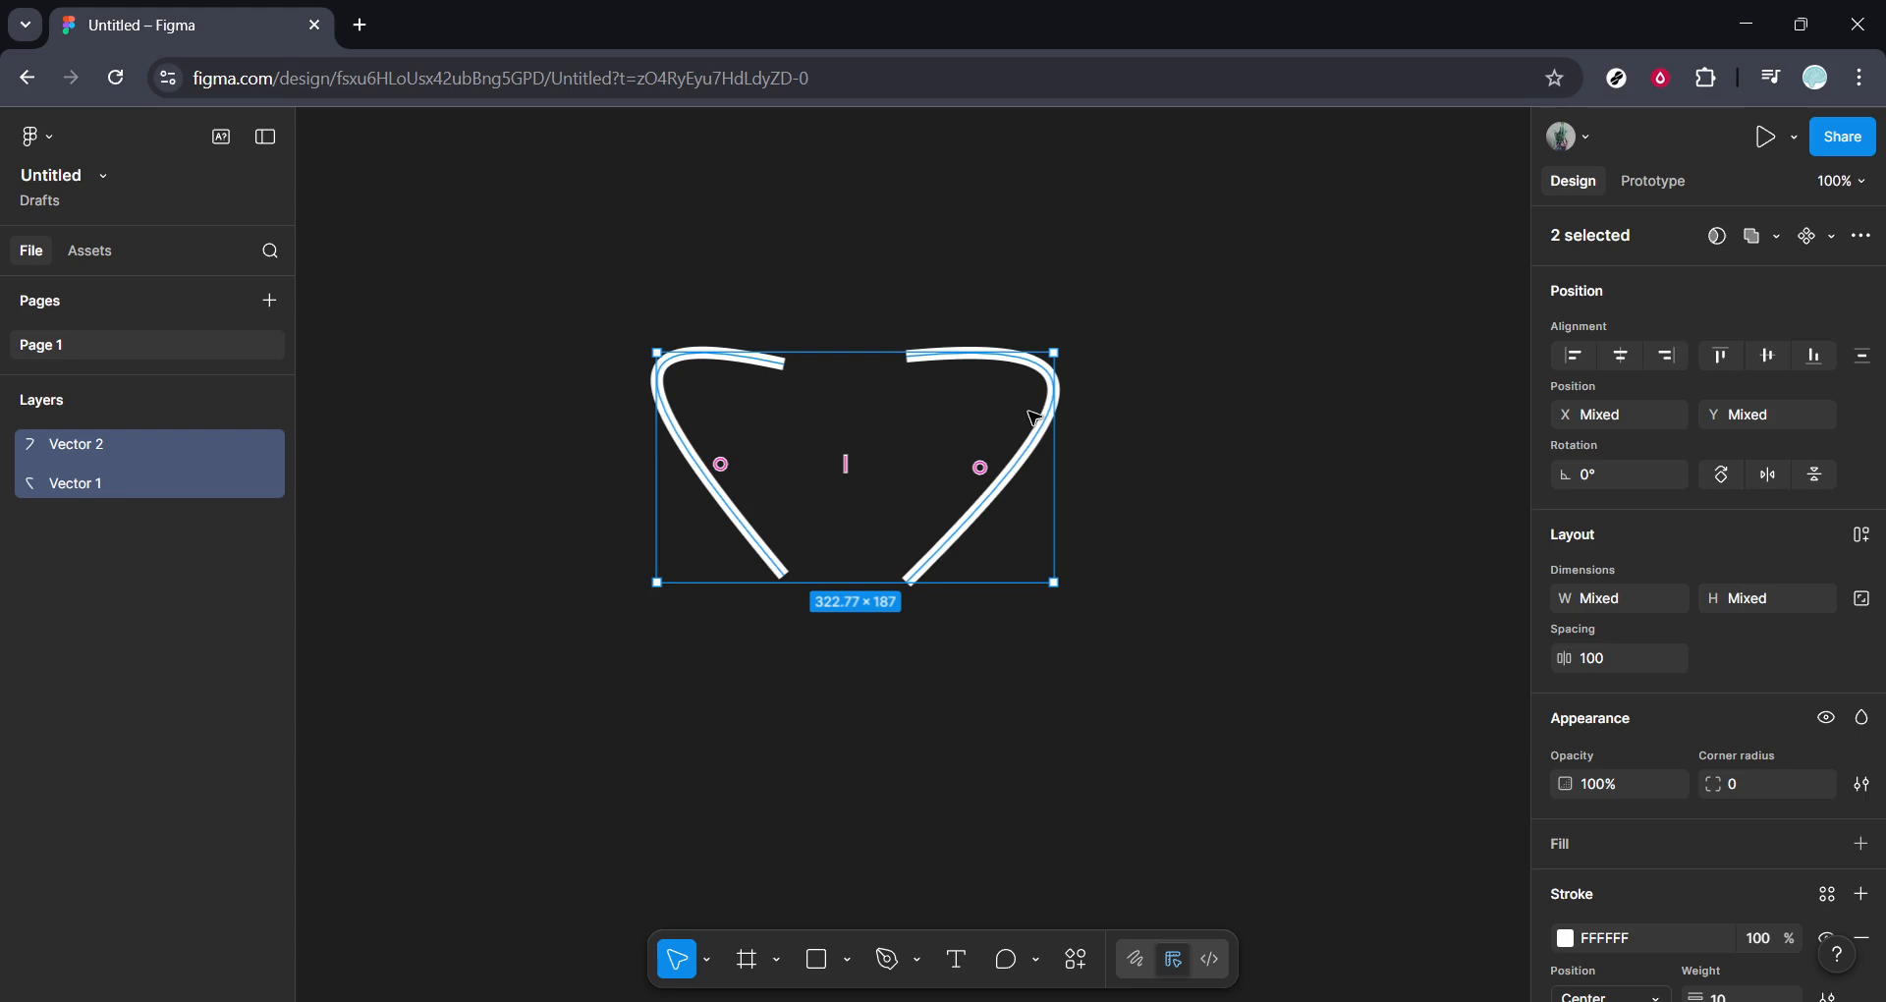
pyautogui.click(1779, 238)
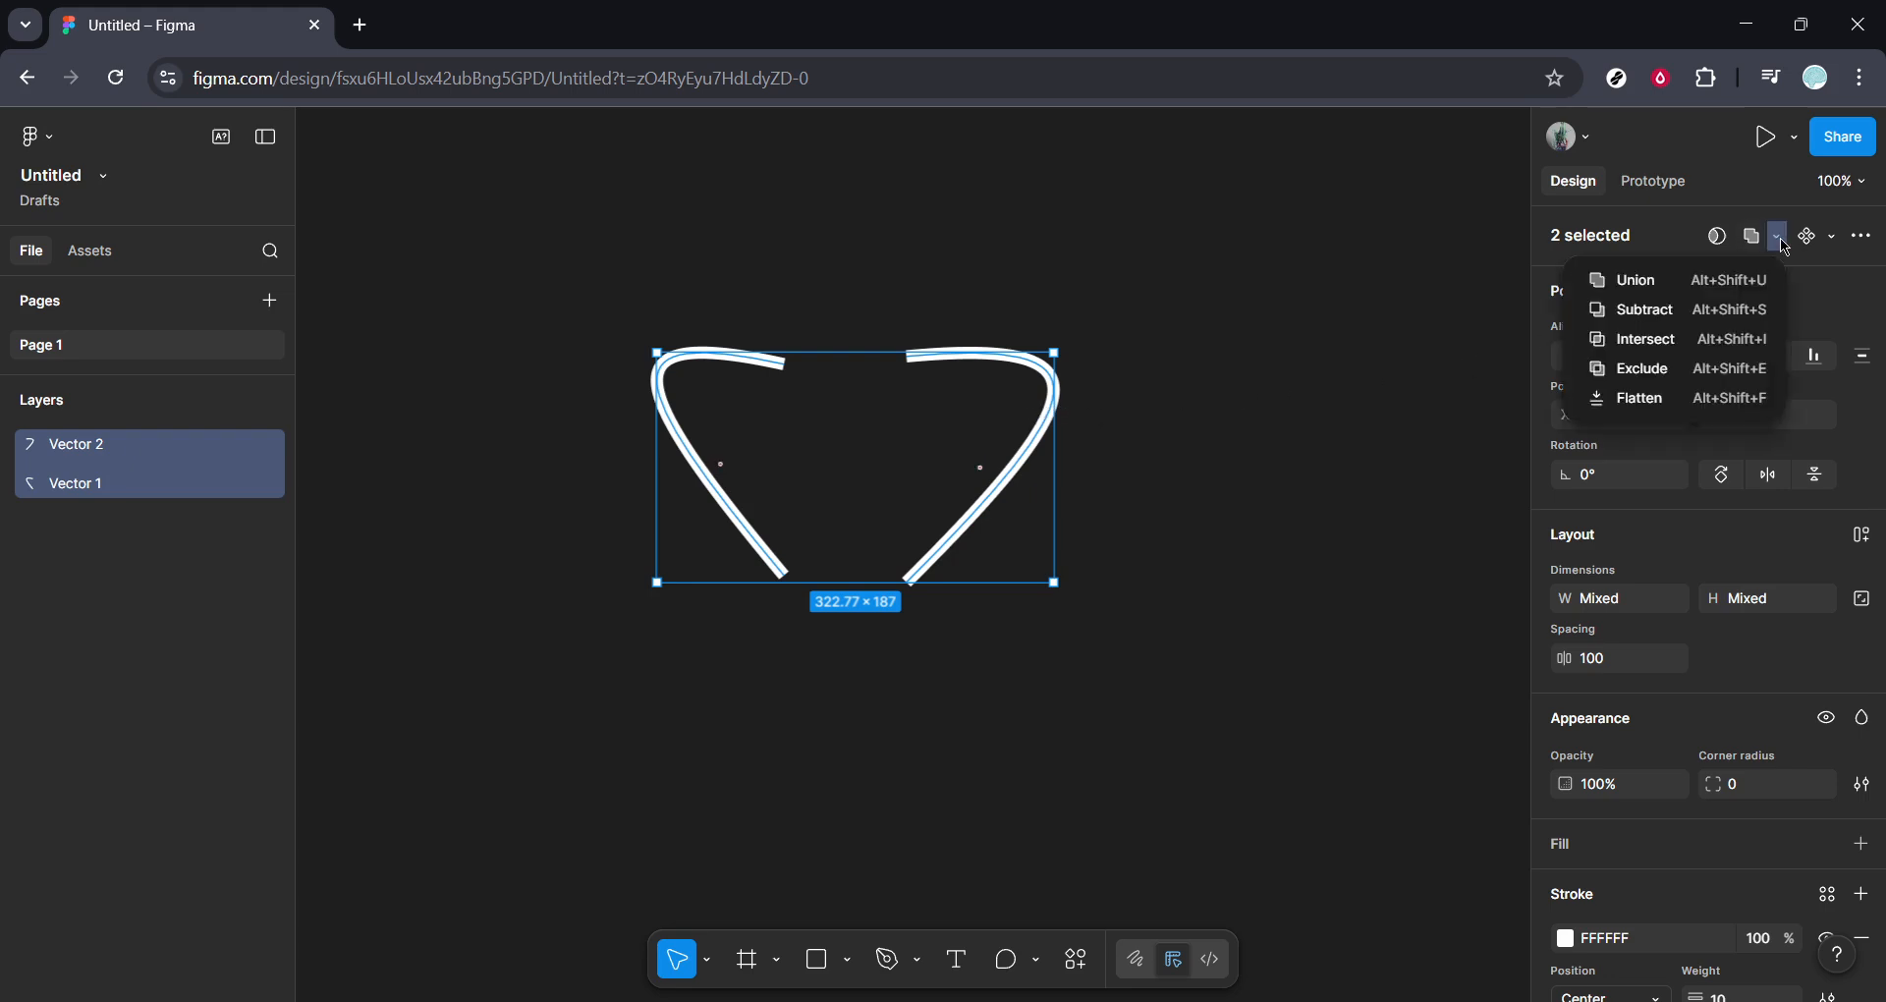
pyautogui.click(1653, 406)
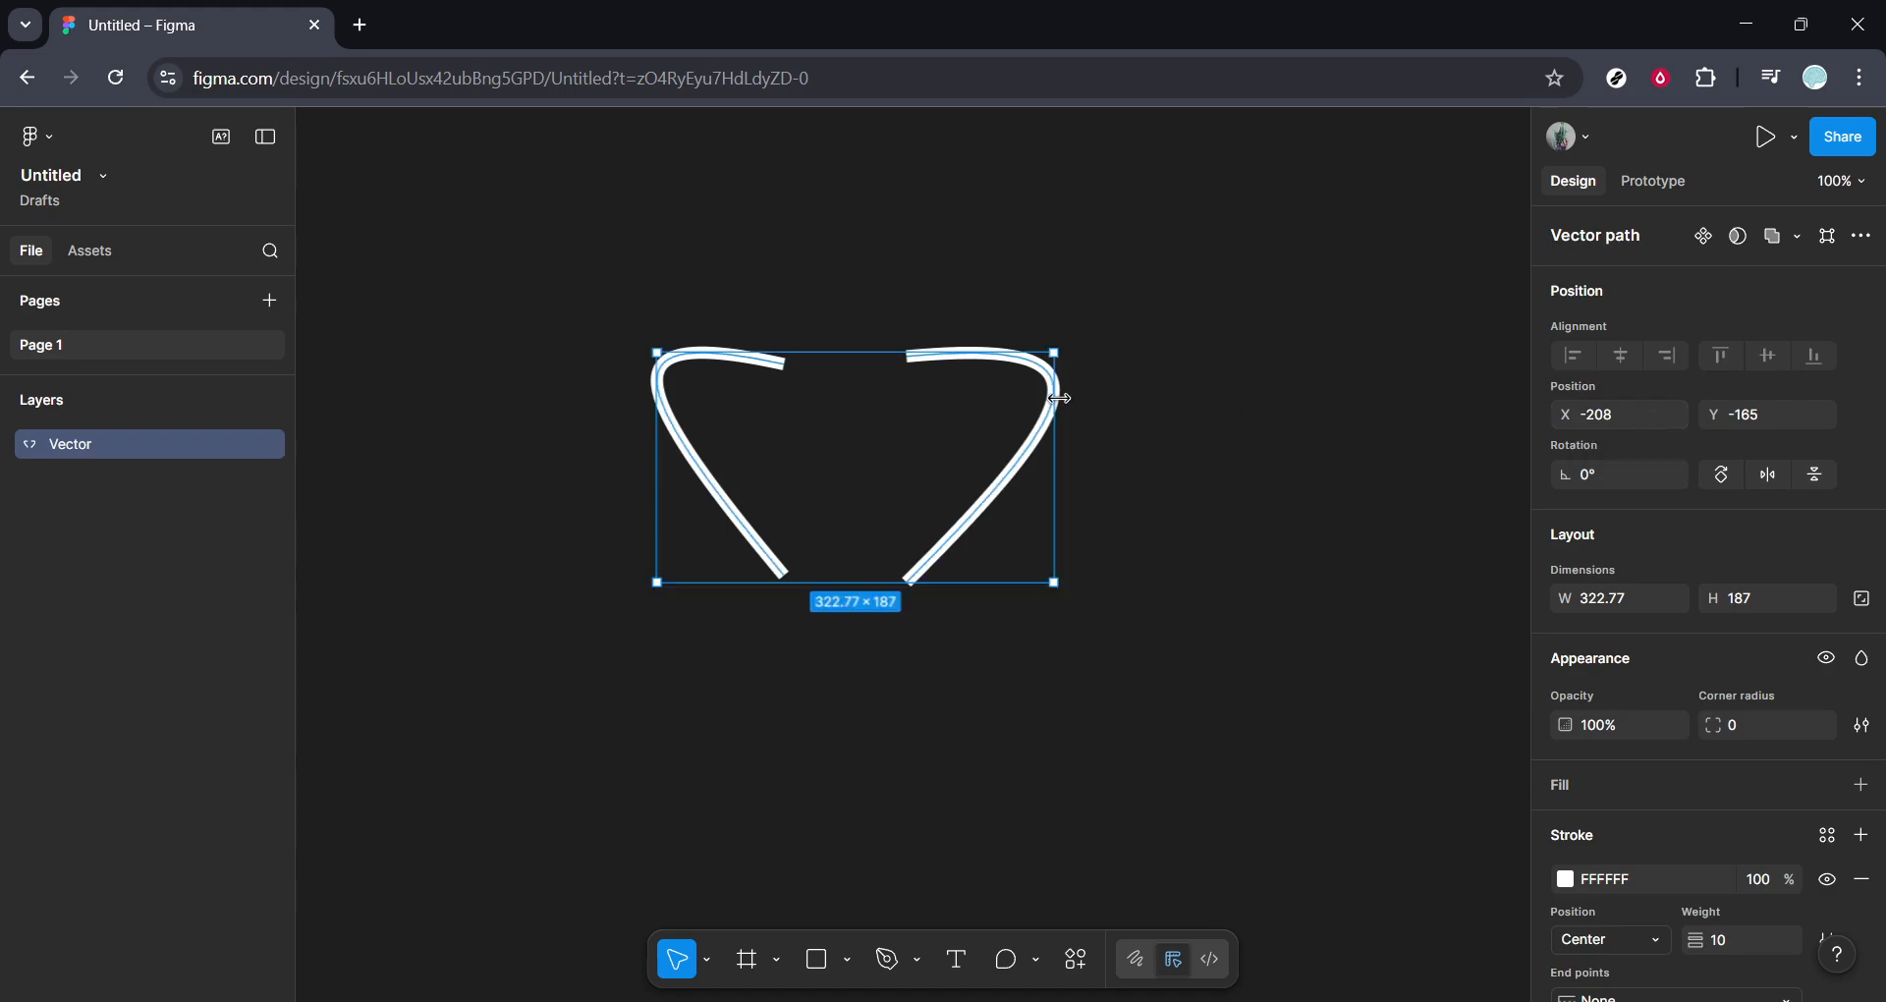
pyautogui.moveTo(1053, 399)
pyautogui.mouseDown()
pyautogui.moveTo(994, 397)
pyautogui.moveTo(1063, 403)
pyautogui.mouseUp()
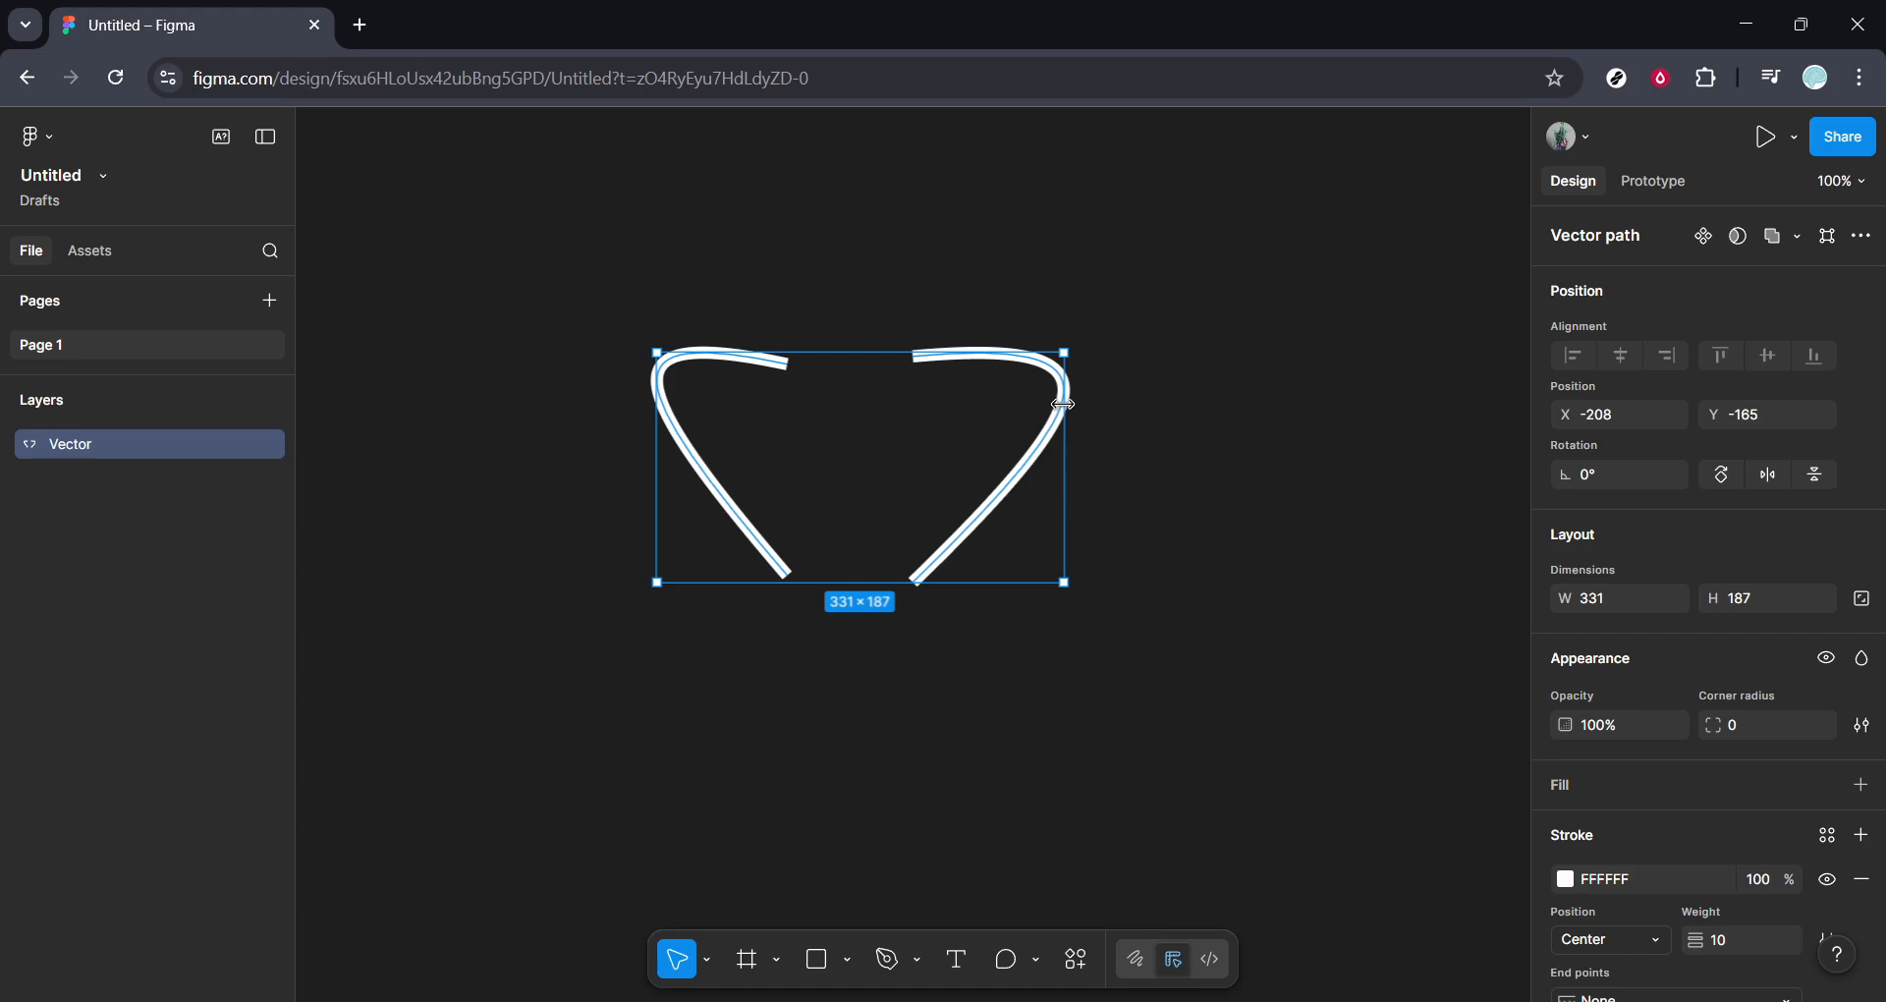
pyautogui.click(1155, 429)
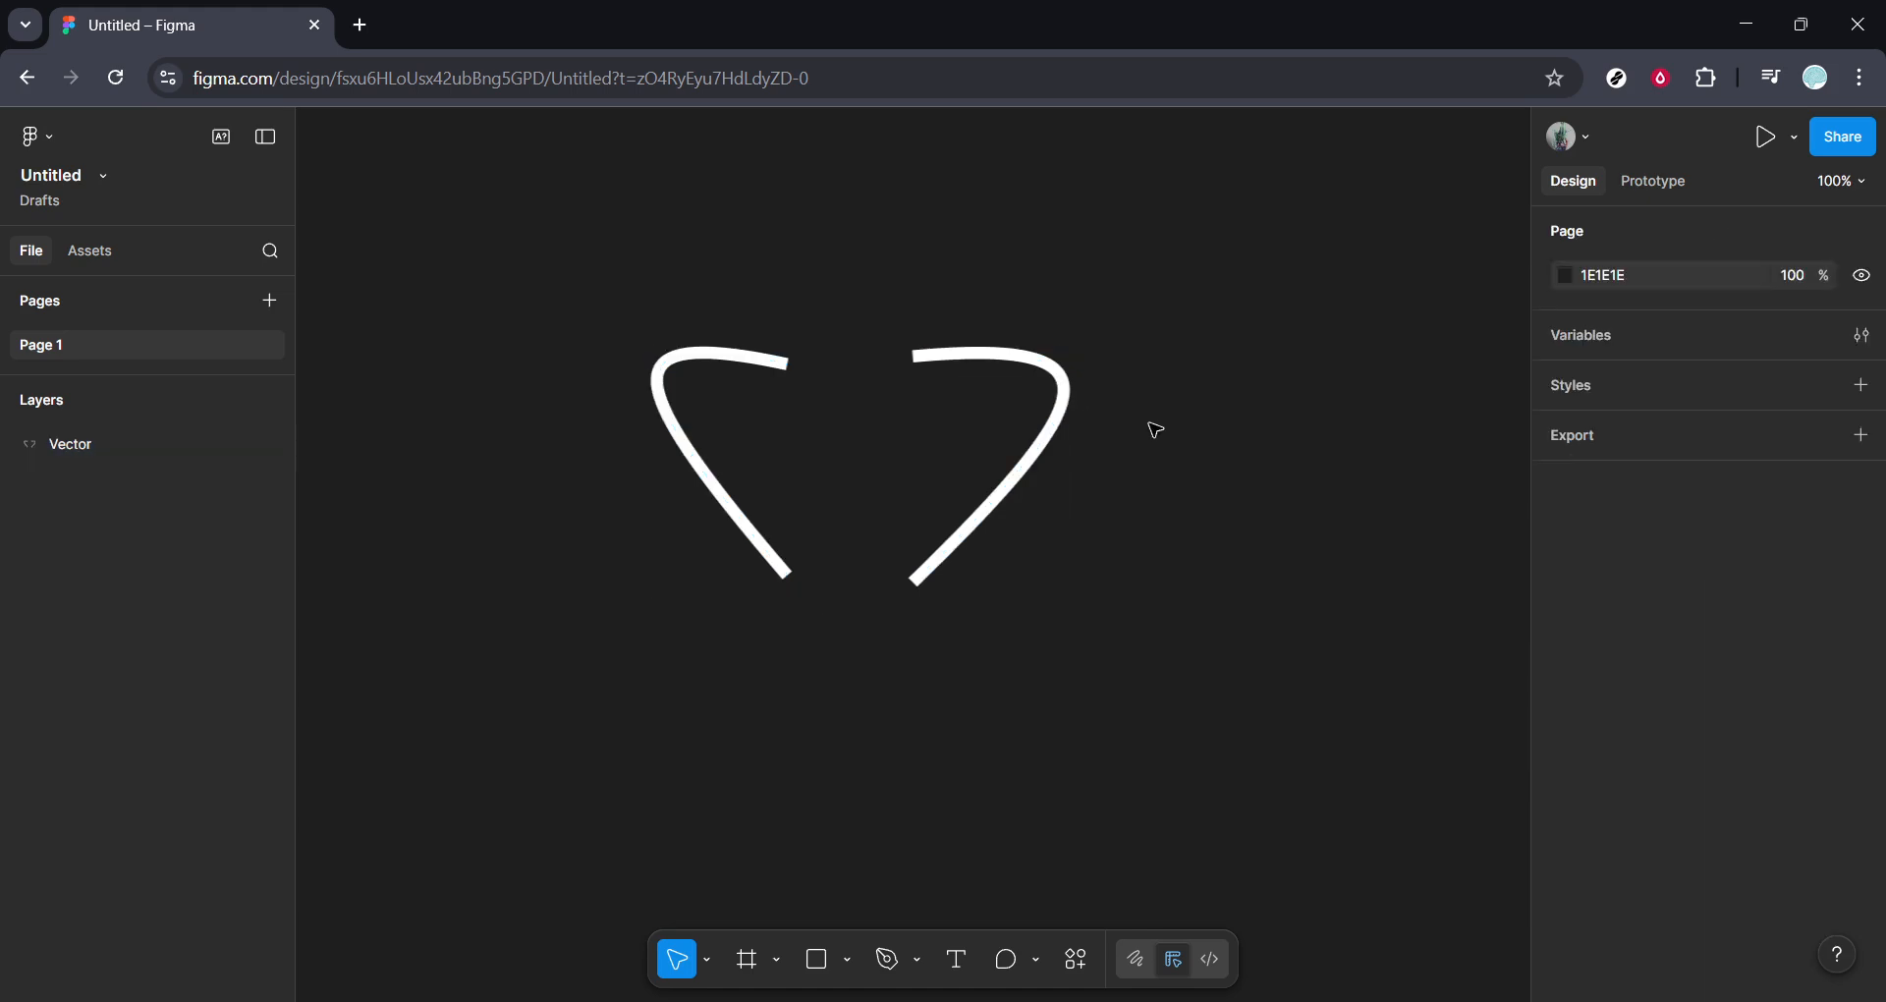
# - Undo the widening and the flattening of the two curves
pyautogui.hotkey('ctrl', 'z')
pyautogui.hotkey('ctrl', 'z')
pyautogui.hotkey('ctrl', 'z')
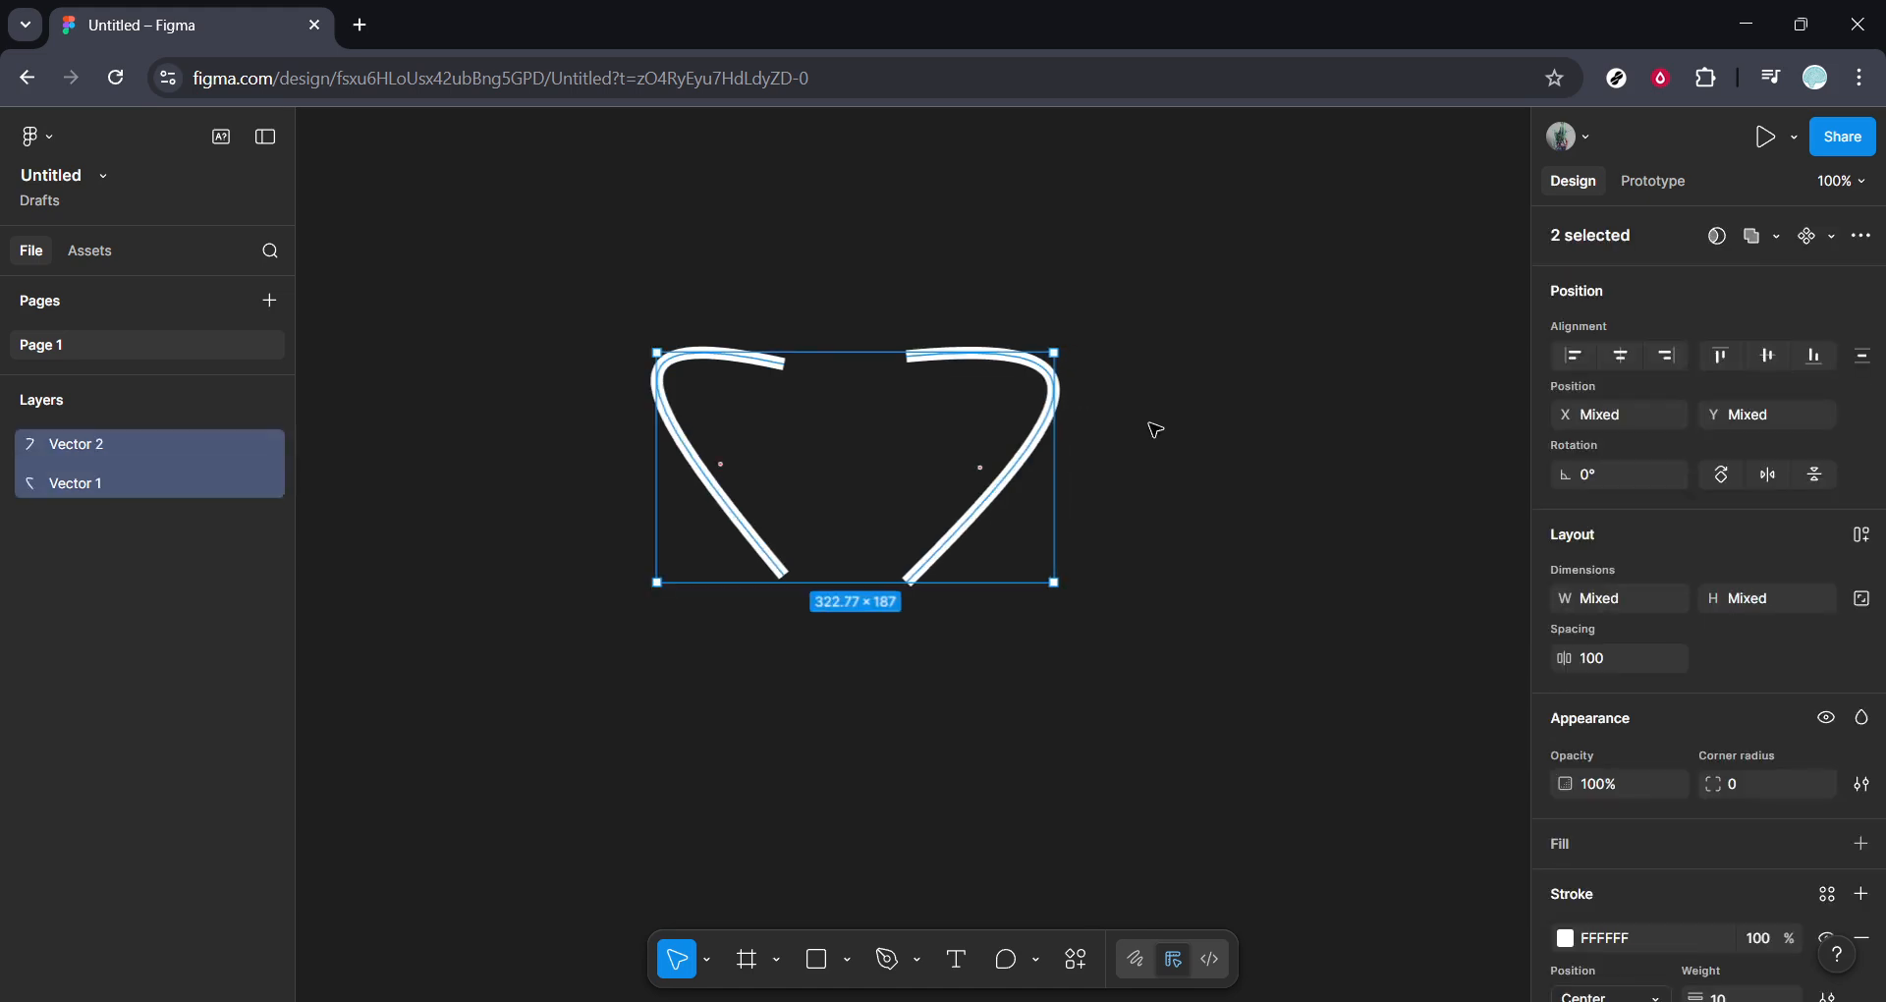
pyautogui.click(1108, 445)
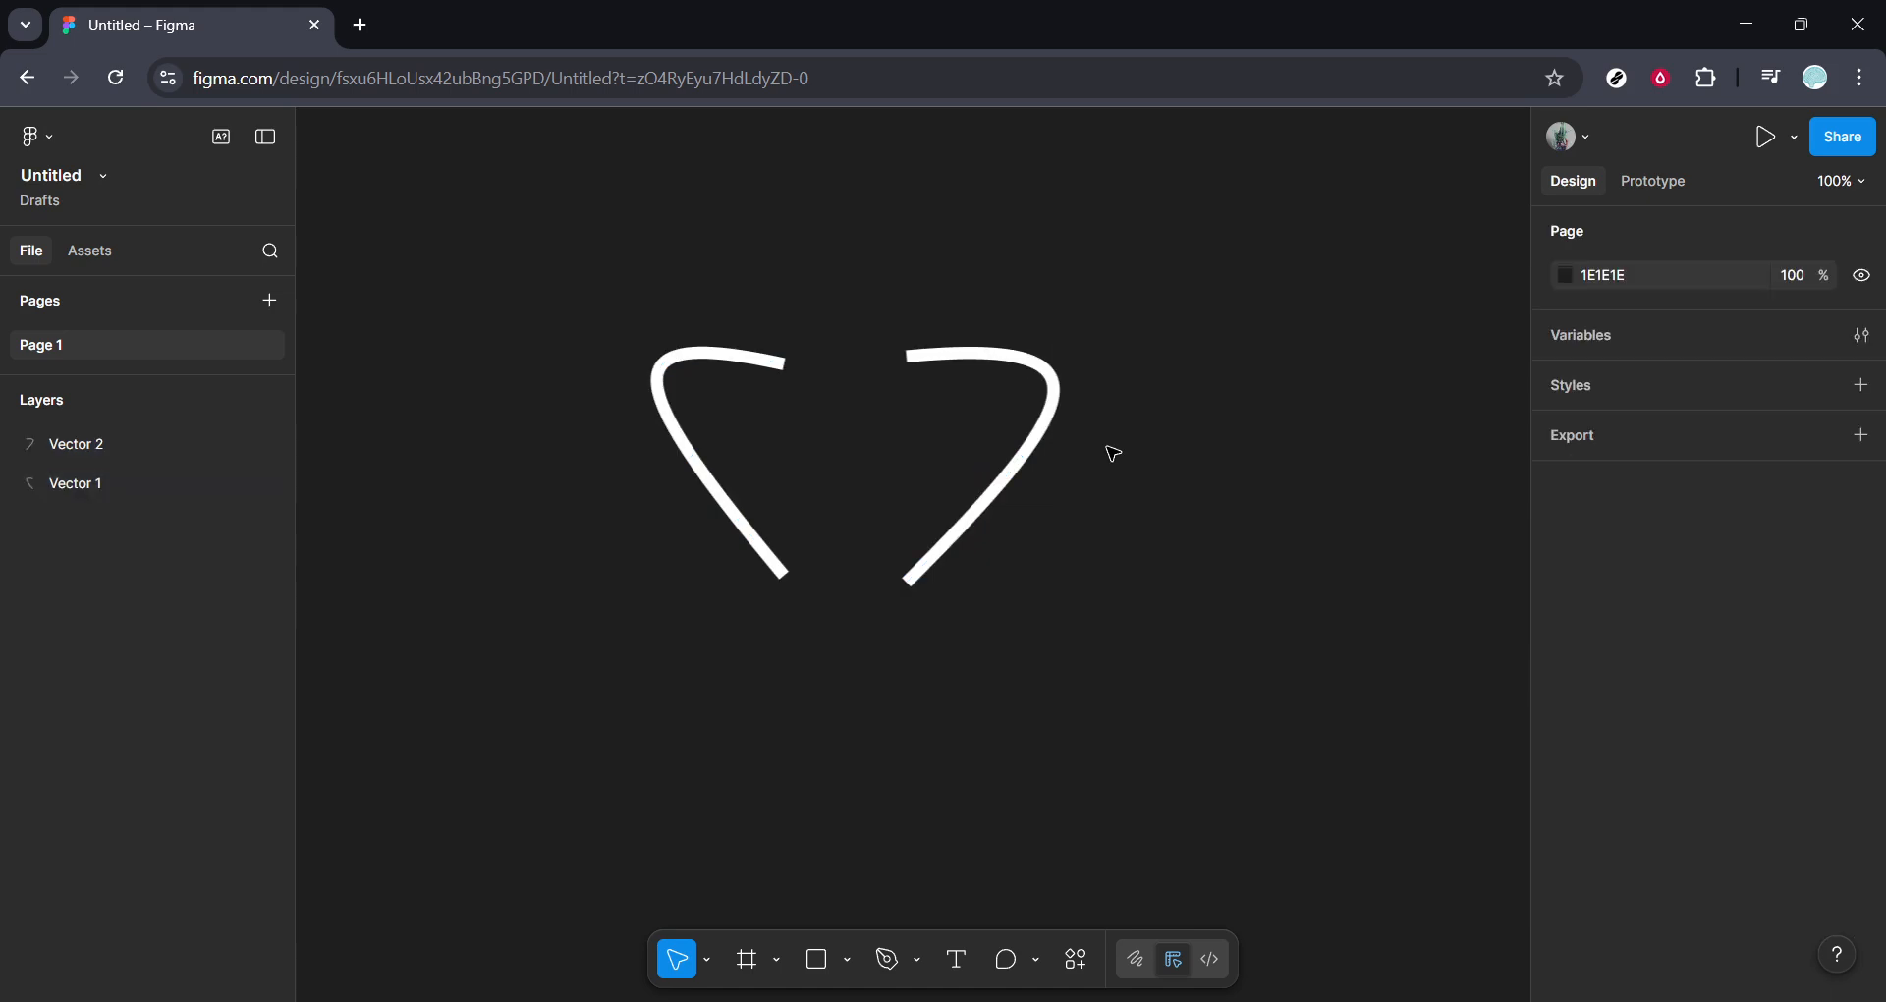
# - Move the right curve to X -108, Y -158.8 so its ends meet the left curve in a heart shape
pyautogui.click(1038, 454)
pyautogui.press('Left')
pyautogui.press('Left')
pyautogui.press('Left')
pyautogui.press('Left')
pyautogui.press('Left')
pyautogui.press('Left')
pyautogui.press('Left')
pyautogui.press('Left')
pyautogui.press('Left')
pyautogui.press('Left')
pyautogui.press('Left')
pyautogui.press('Left')
pyautogui.press('Left')
pyautogui.press('Left')
pyautogui.press('Left')
pyautogui.press('Left')
pyautogui.press('Left')
pyautogui.press('Left')
pyautogui.press('Left')
pyautogui.press('Left')
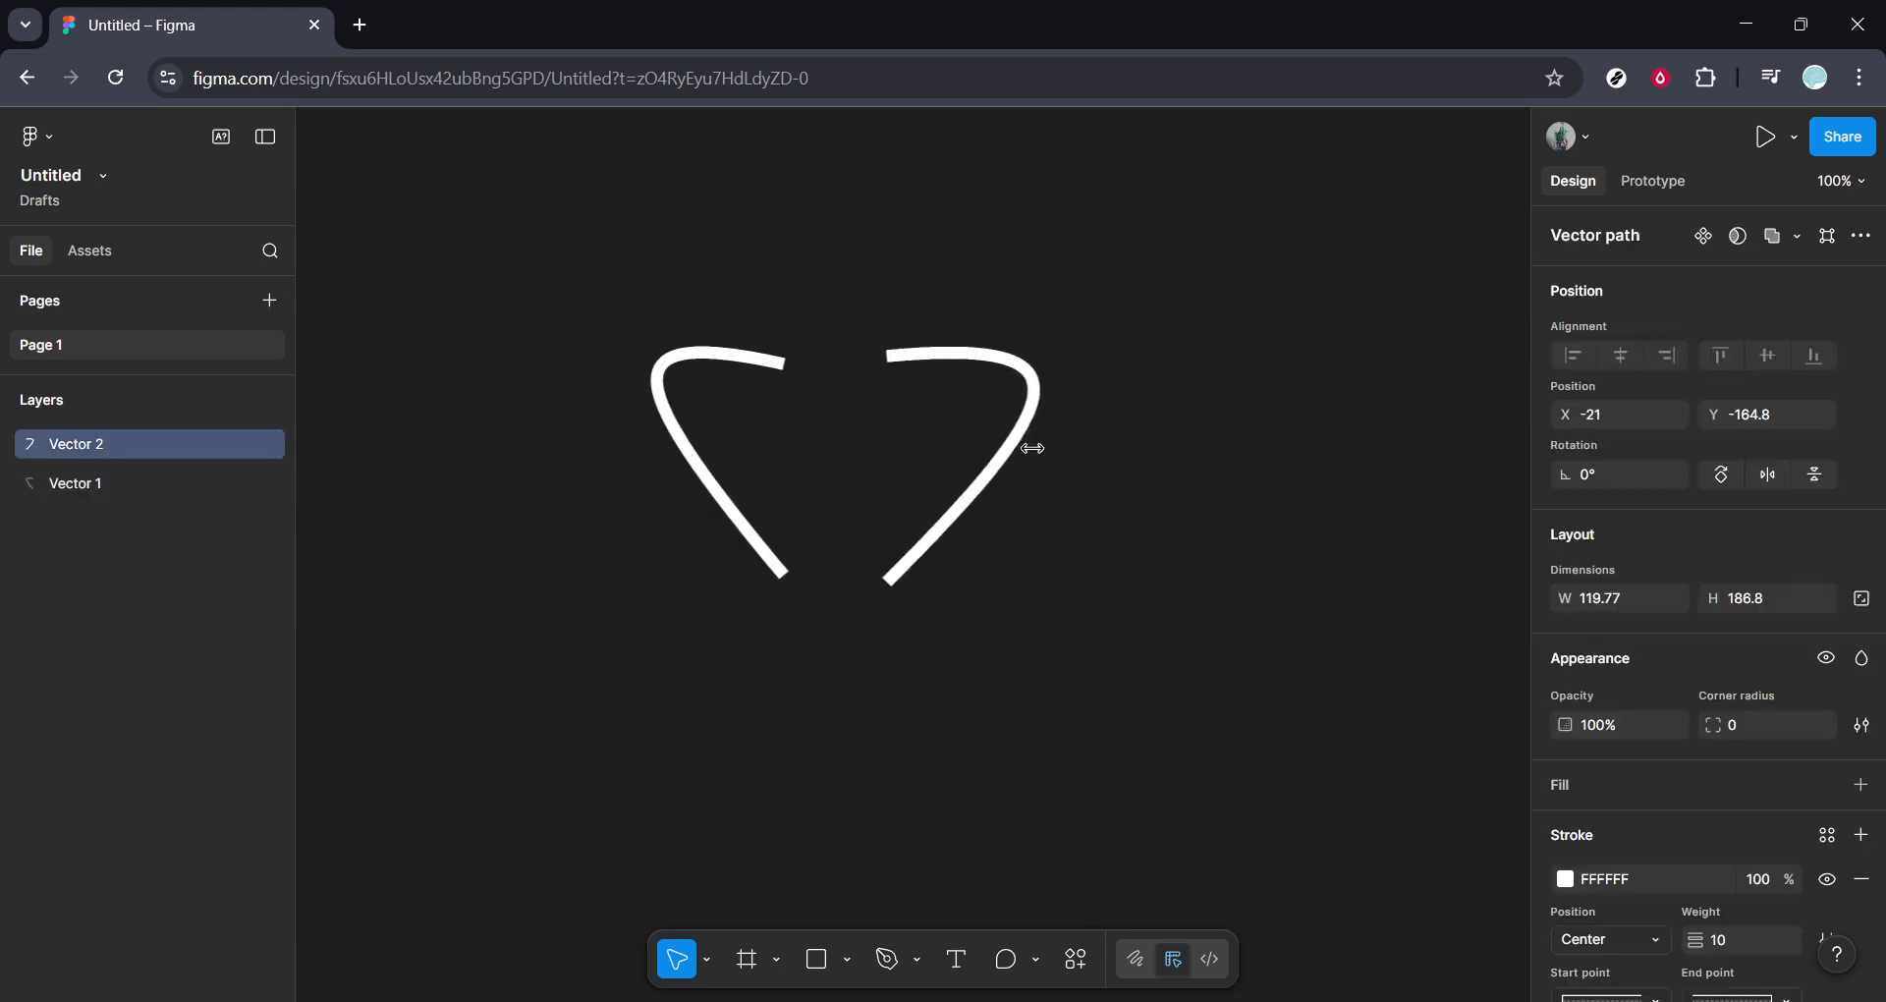
pyautogui.press('Left')
pyautogui.press('Left')
pyautogui.press('Left')
pyautogui.press('Left')
pyautogui.press('Left')
pyautogui.press('Left')
pyautogui.press('Left')
pyautogui.press('Left')
pyautogui.press('Left')
pyautogui.press('Left')
pyautogui.press('Left')
pyautogui.press('Left')
pyautogui.press('Left')
pyautogui.press('Left')
pyautogui.press('Left')
pyautogui.press('Left')
pyautogui.press('Left')
pyautogui.press('Left')
pyautogui.press('Left')
pyautogui.press('Left')
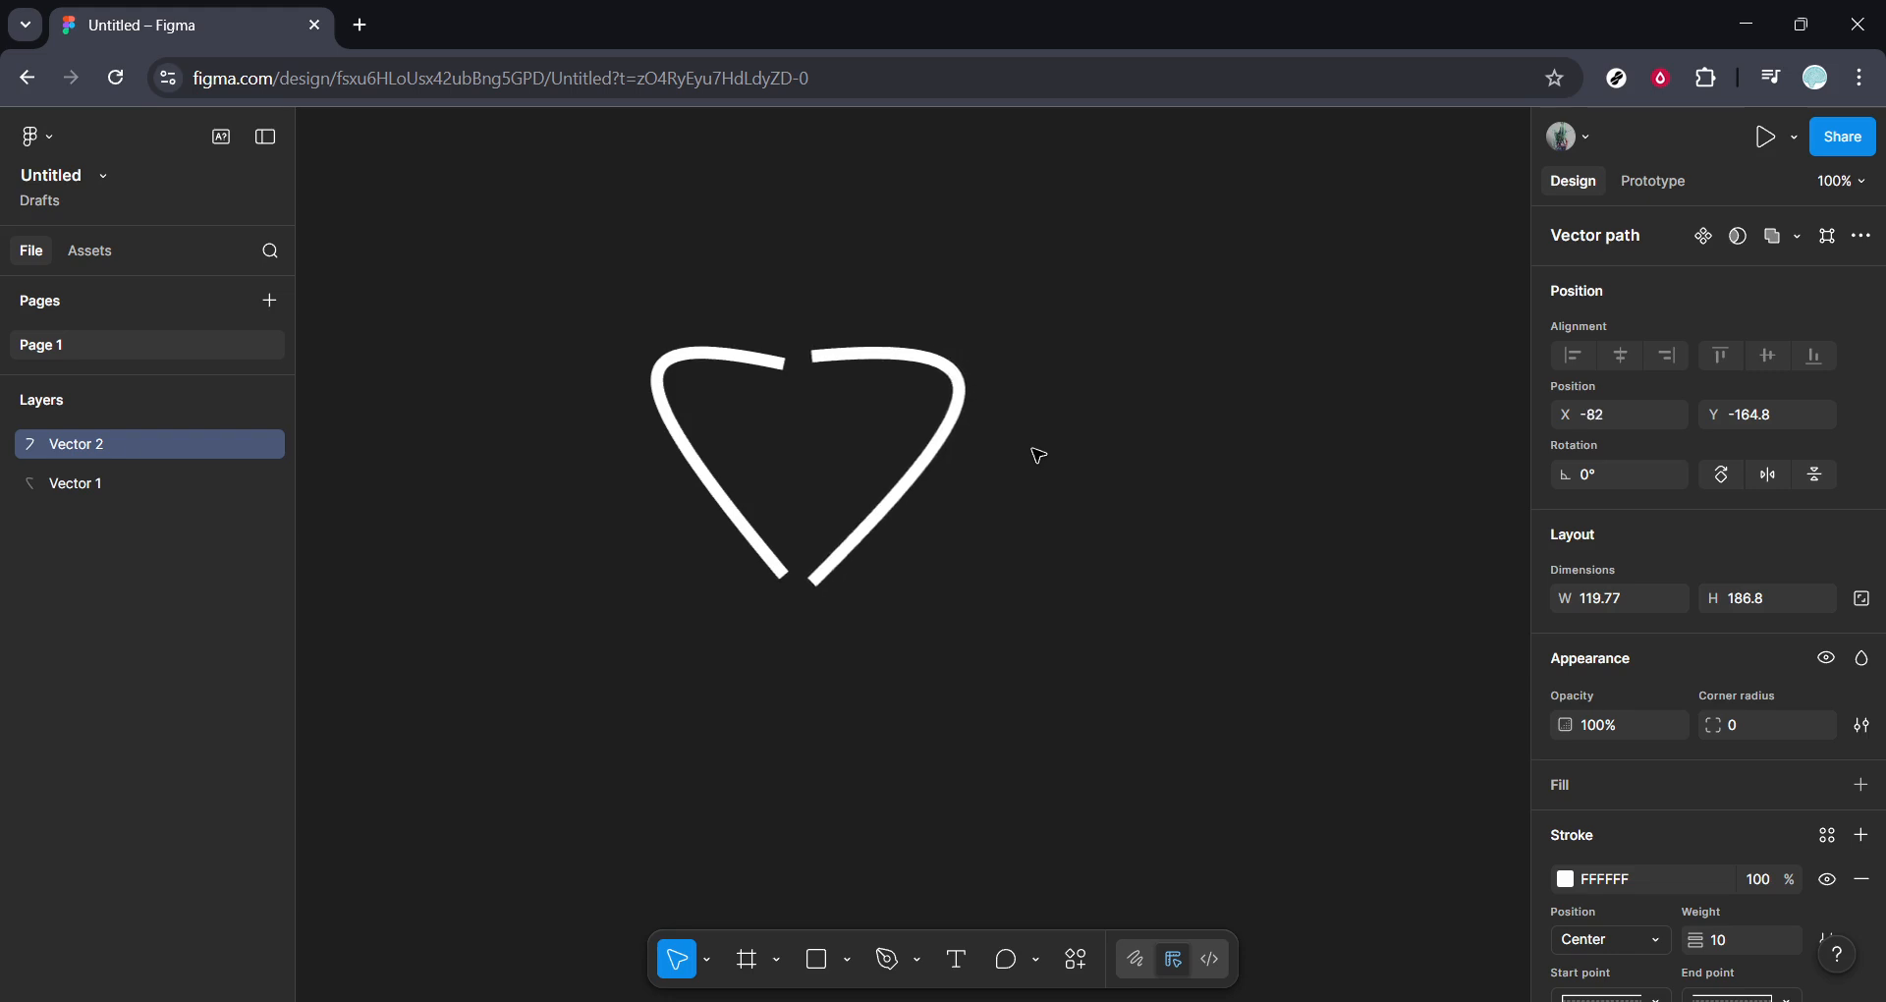
pyautogui.press('Down')
pyautogui.press('Down')
pyautogui.press('Down')
pyautogui.press('Down')
pyautogui.press('Down')
pyautogui.press('Down')
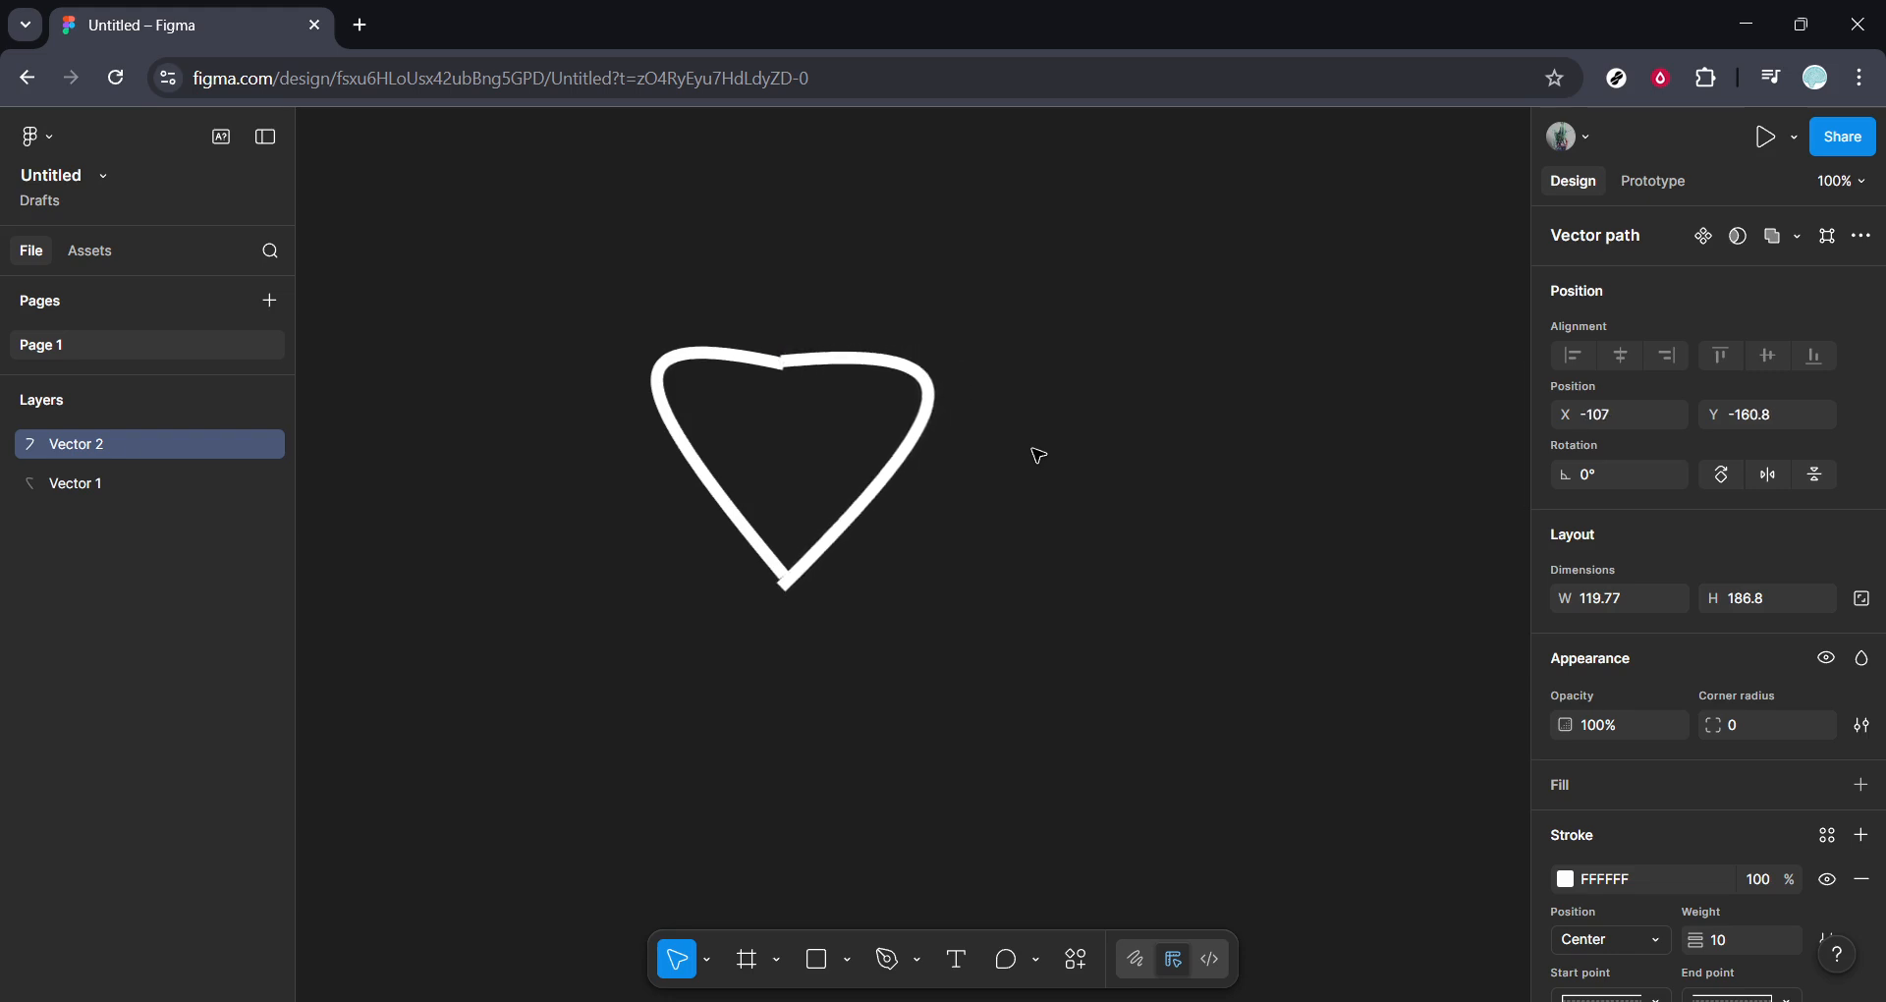
pyautogui.press('Left')
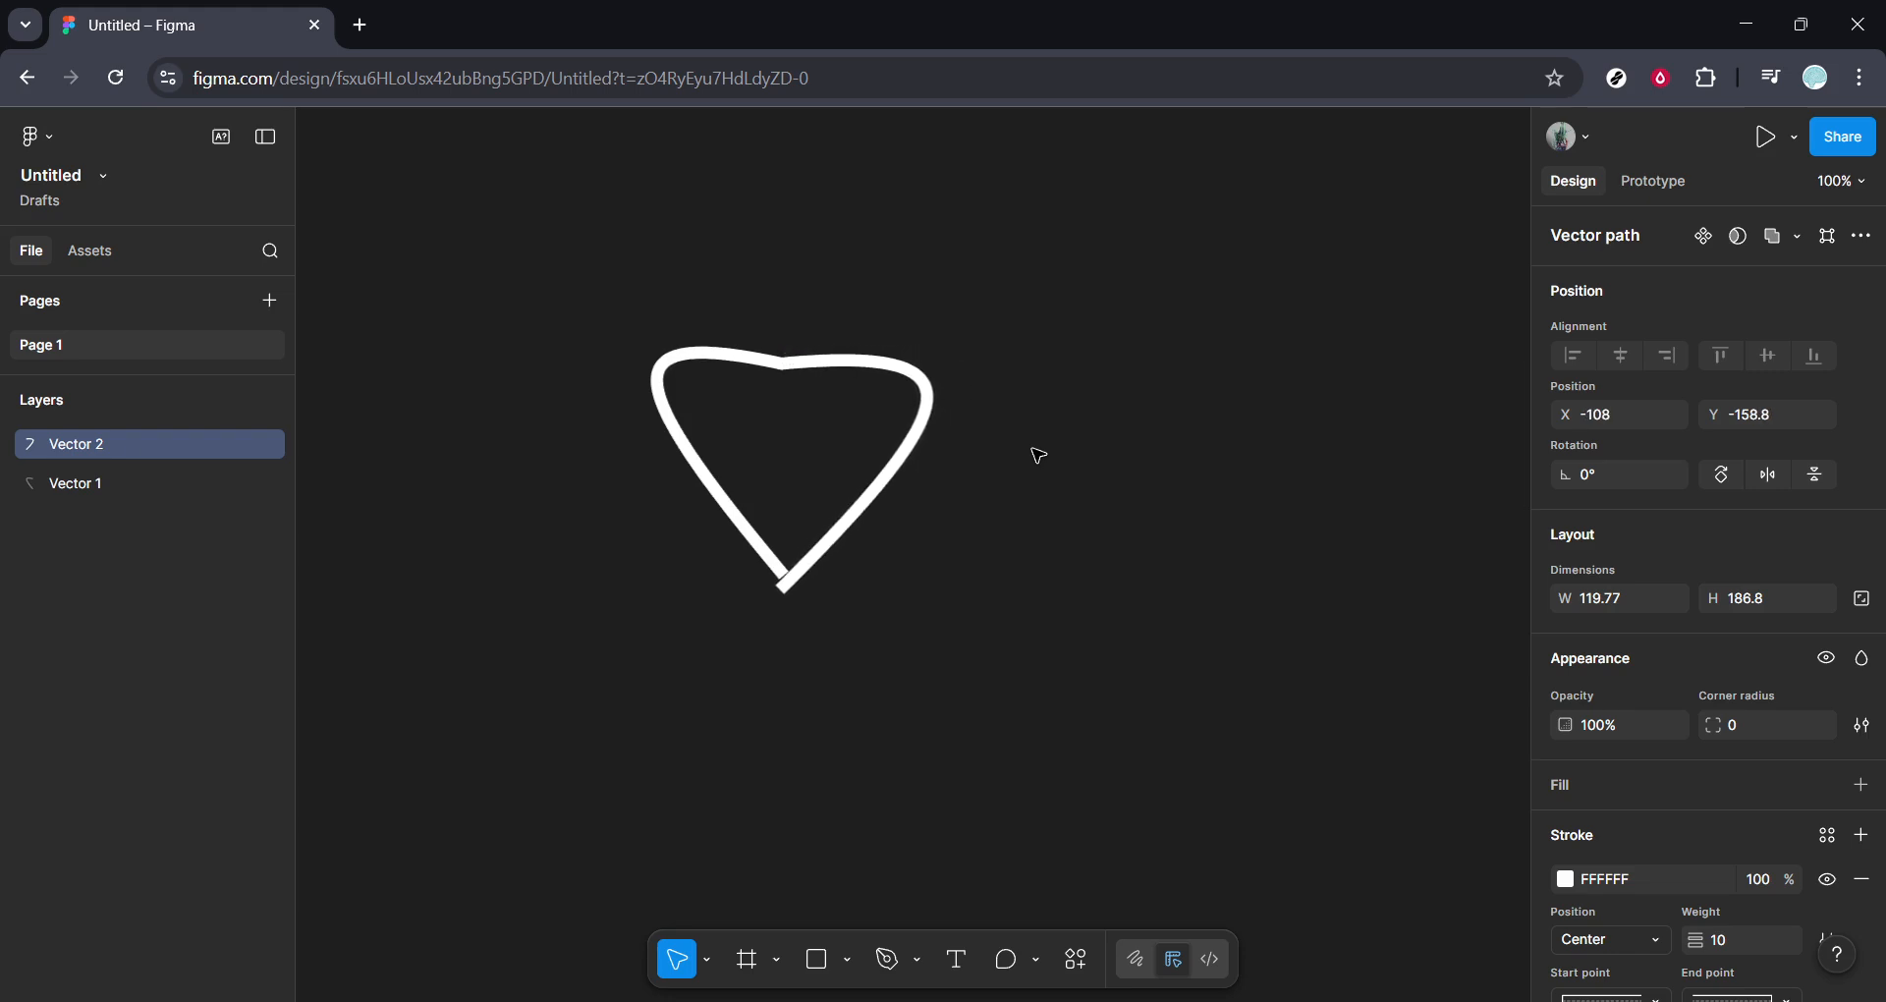
# - Flatten the two joined curves into a single vector
pyautogui.moveTo(1185, 765); pyautogui.dragTo(619, 304)
pyautogui.click(1776, 237)
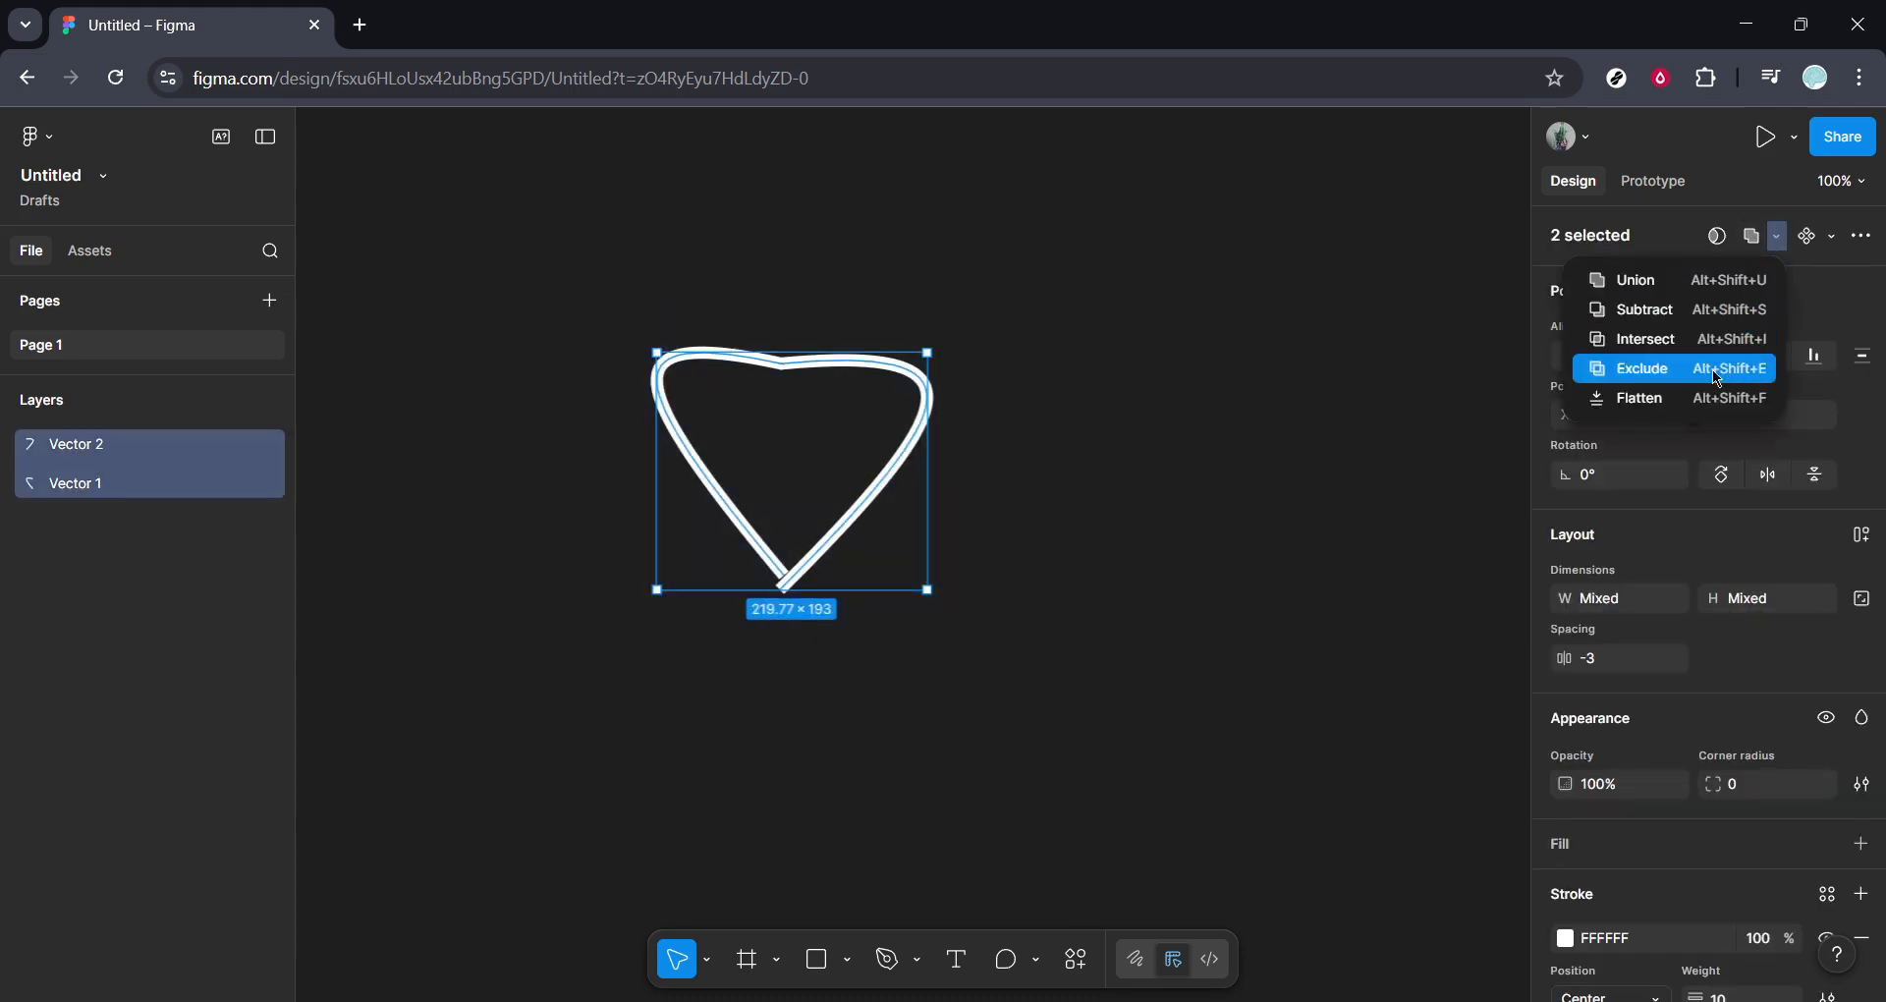
pyautogui.click(1689, 398)
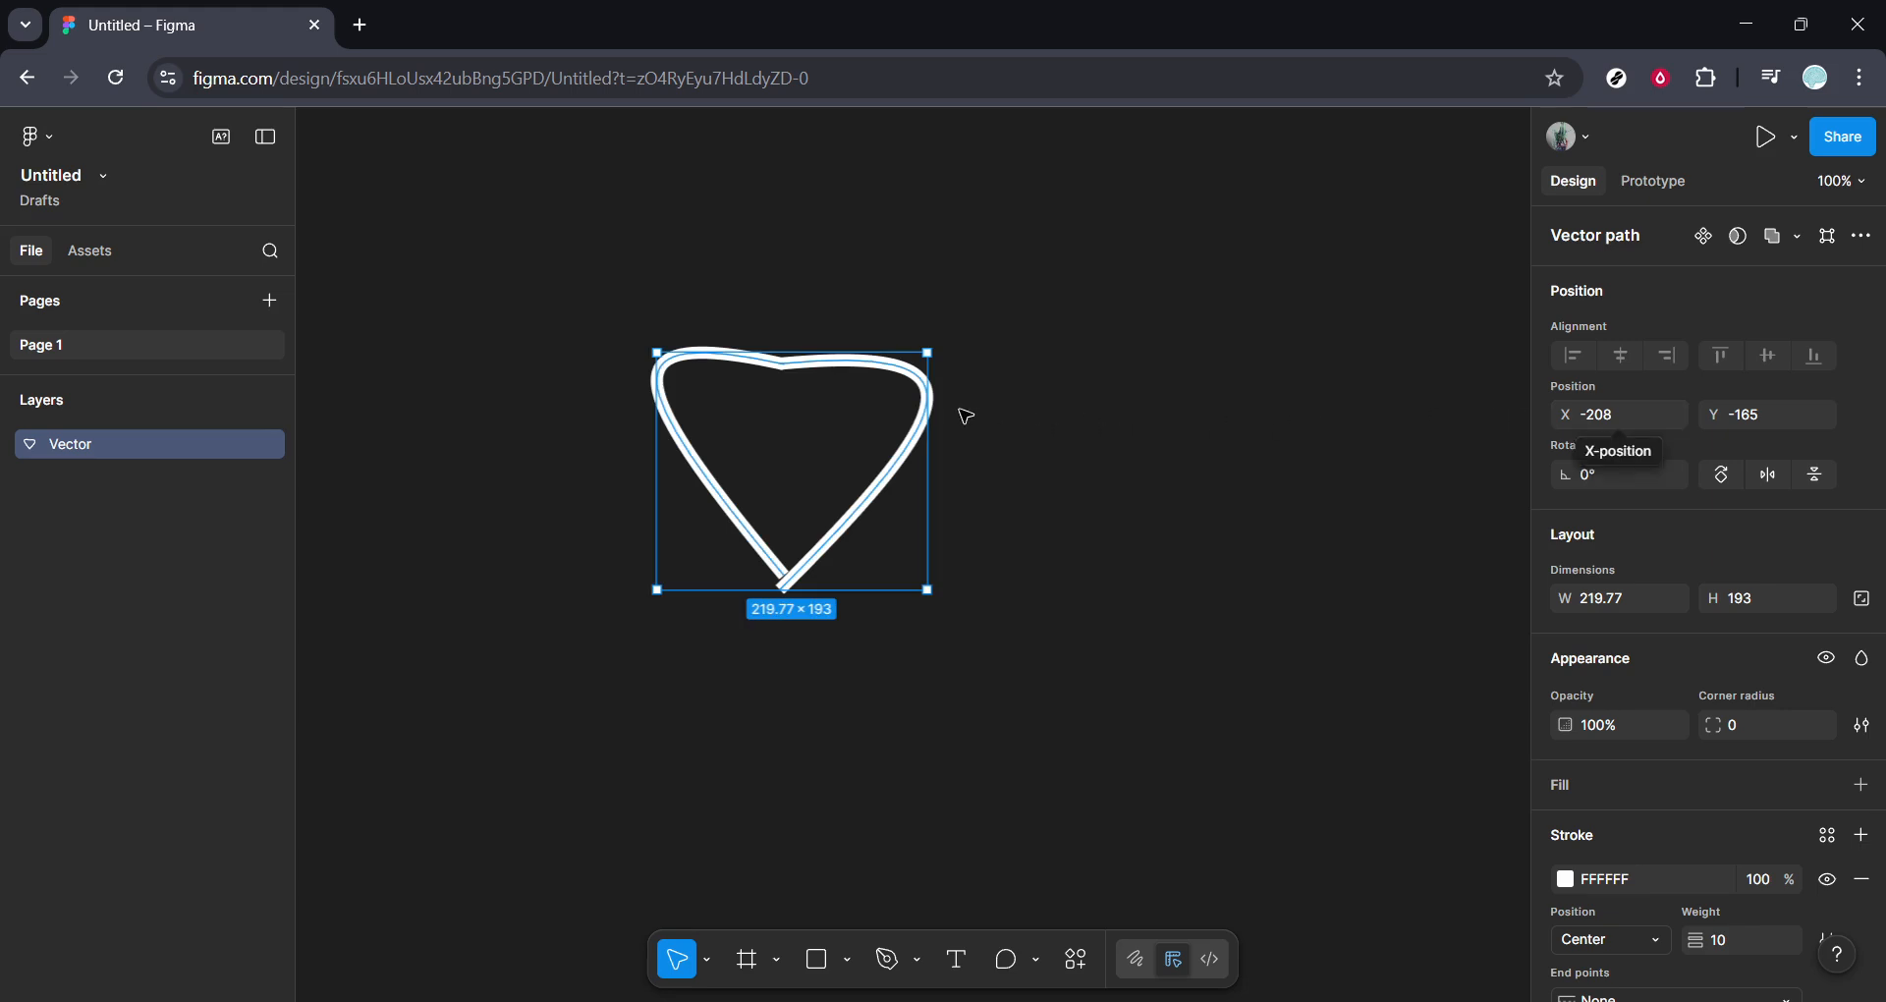
# - Move the heart outline to X -216, Y -224 and enlarge it to 487 × 434
pyautogui.moveTo(913, 388); pyautogui.dragTo(928, 267)
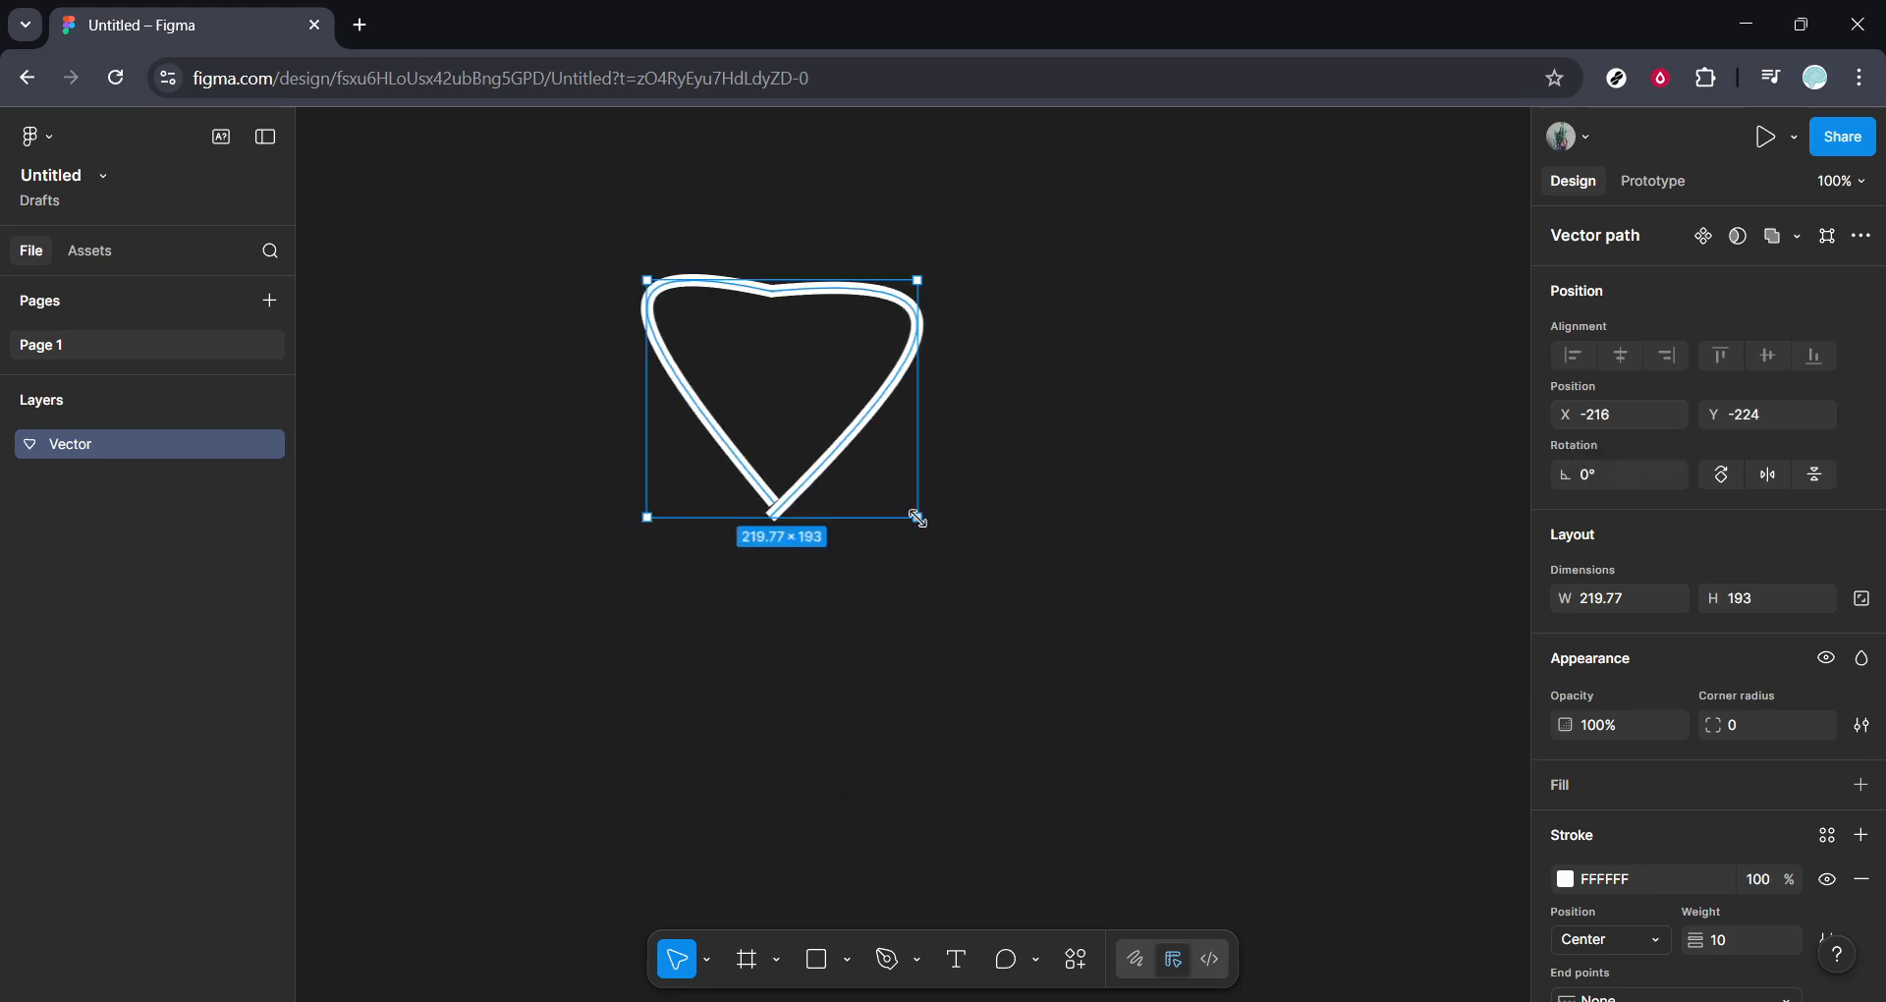
pyautogui.moveTo(918, 518); pyautogui.dragTo(1244, 814)
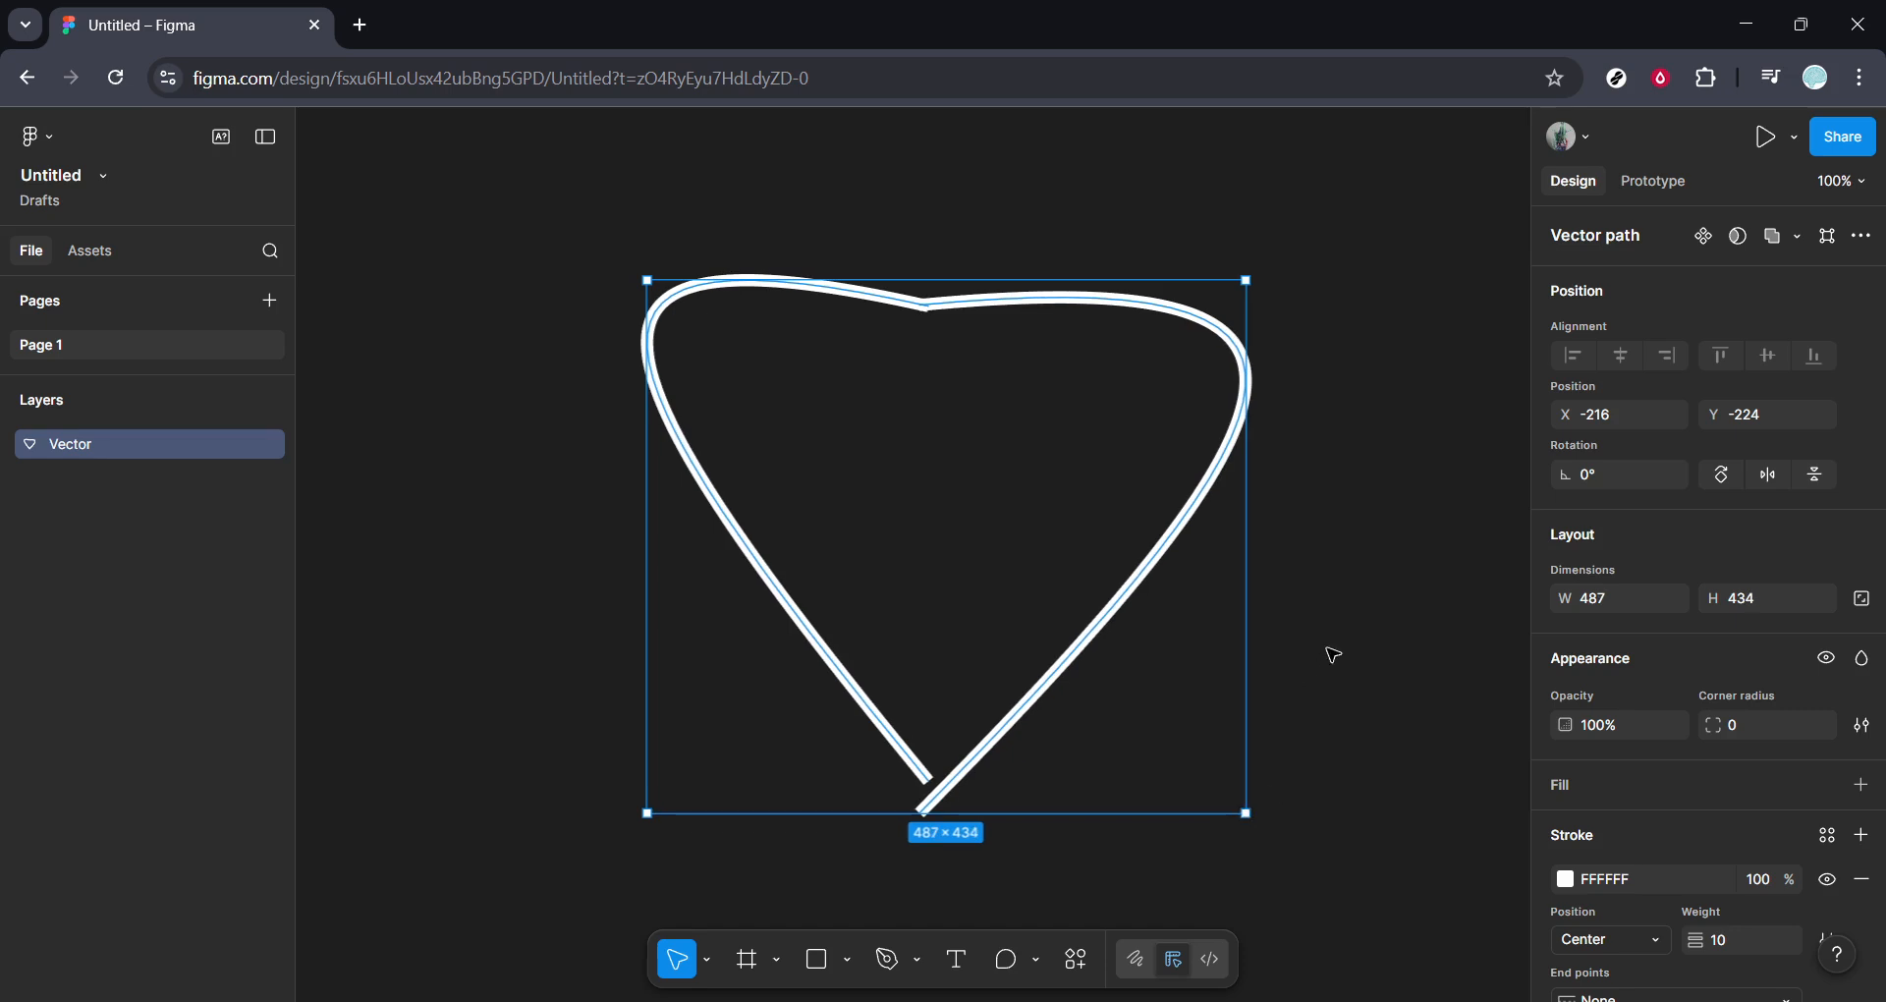
pyautogui.click(1333, 654)
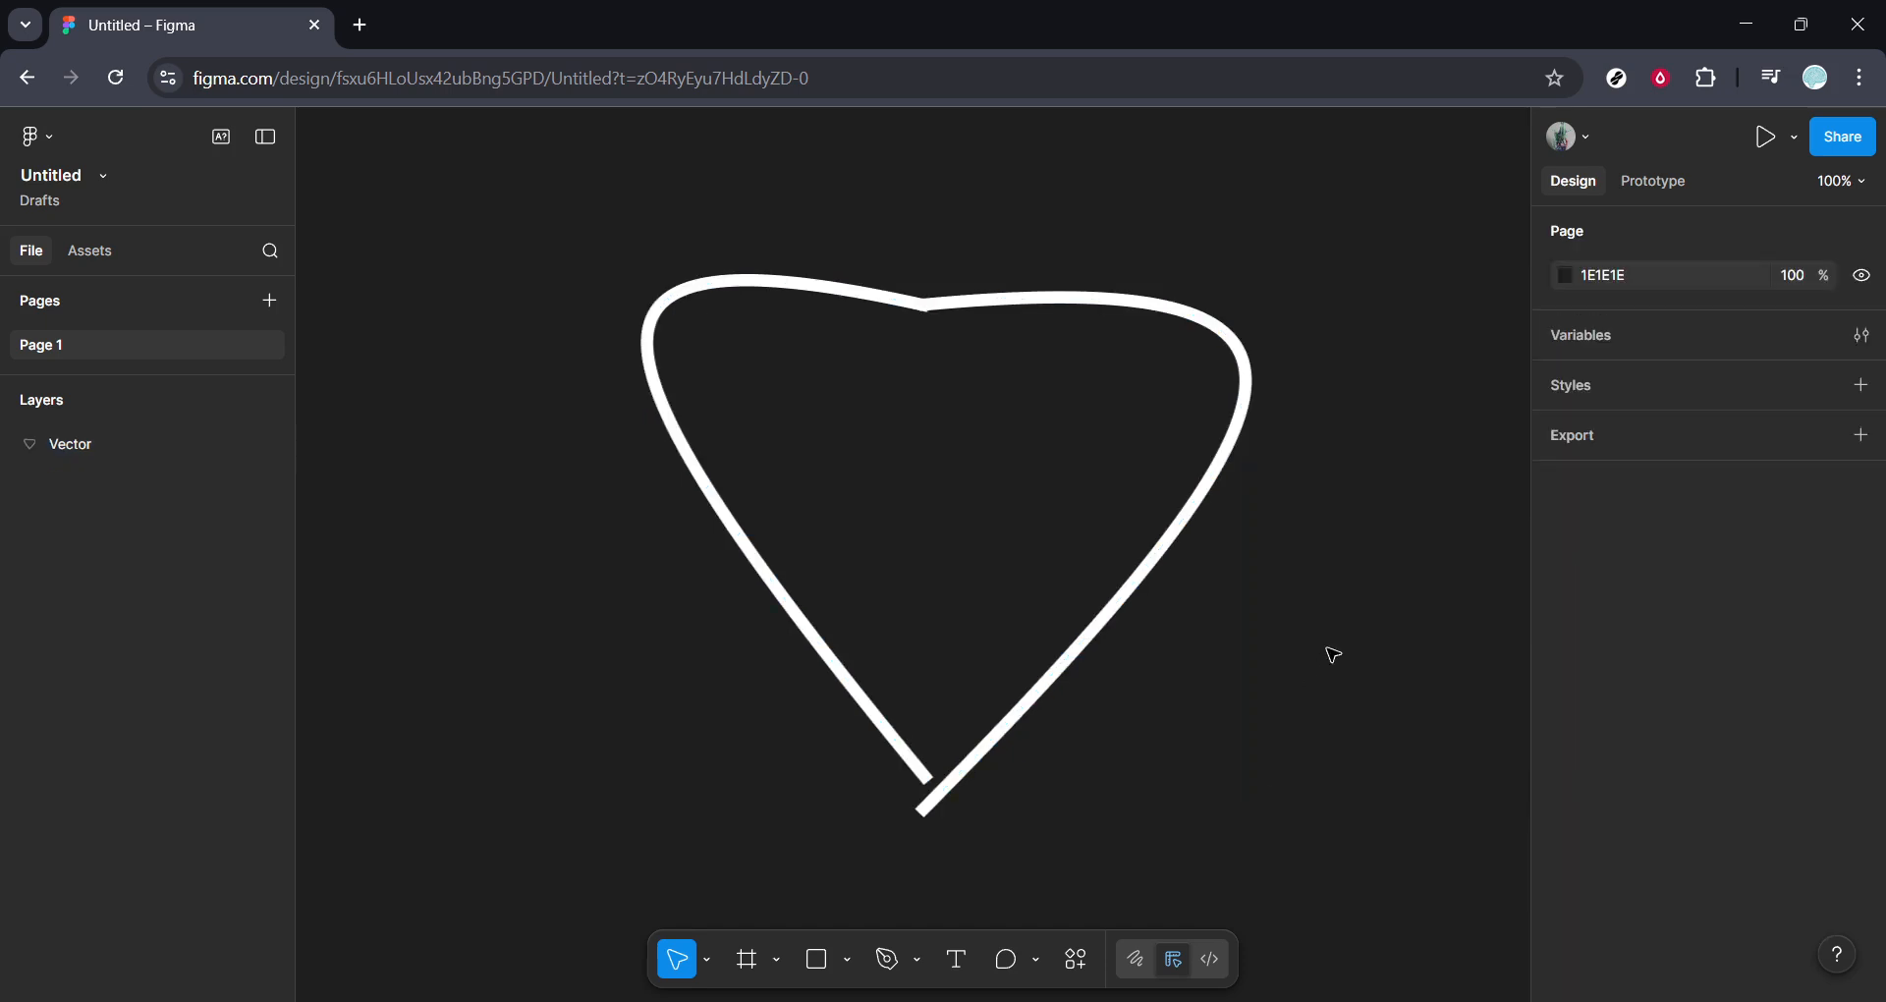